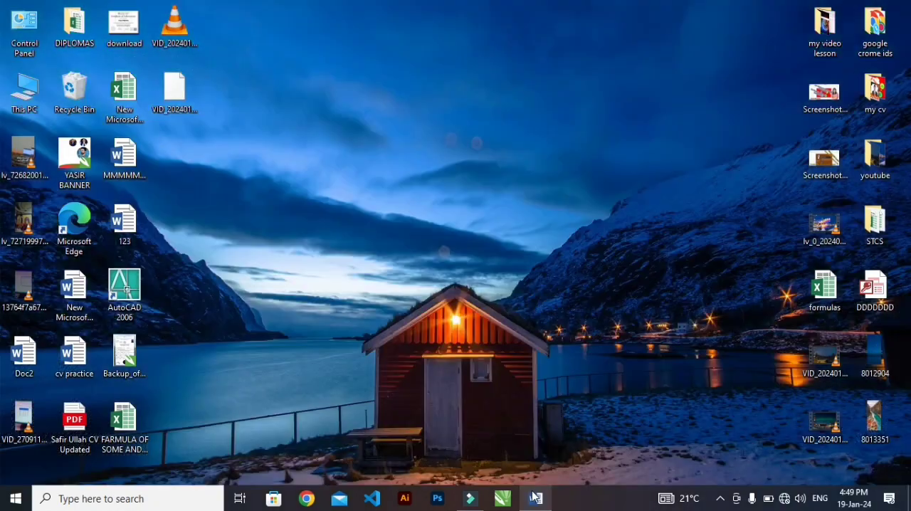
- Switch to the blank Word document and open the chart insertion dialog
{"action": "left_click", "coordinate": [535, 497]}
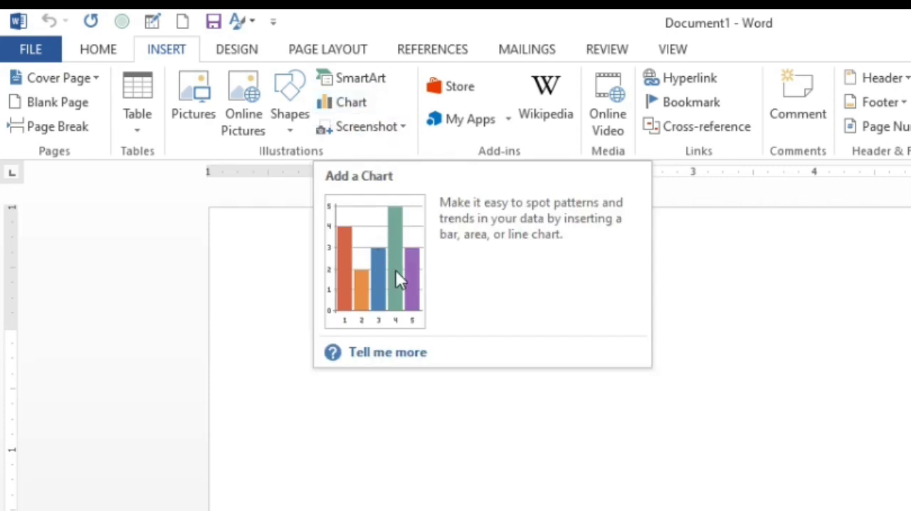
{"action": "left_click", "coordinate": [343, 102]}
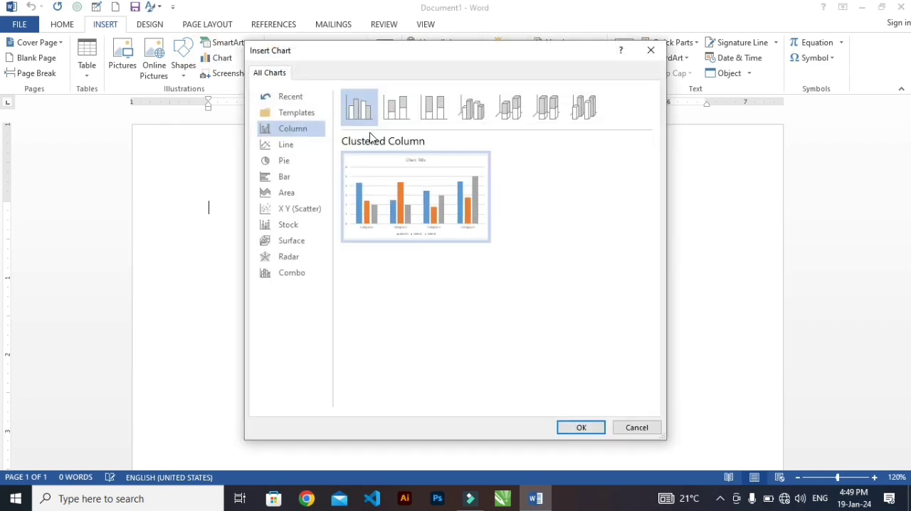
- Look through the available chart types from Line, Pie, Bar and Area to Stock, Surface and Radar
{"action": "left_click", "coordinate": [296, 146]}
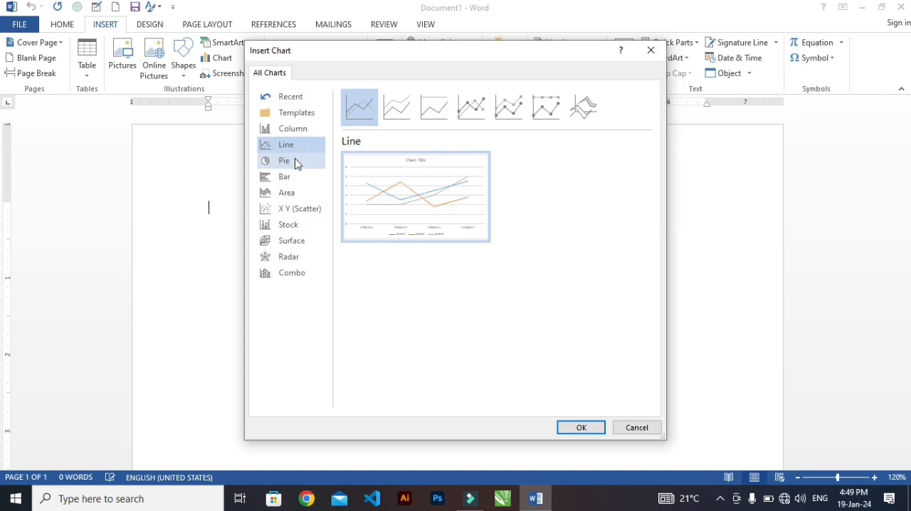
{"action": "left_click", "coordinate": [293, 159]}
{"action": "left_click", "coordinate": [290, 179]}
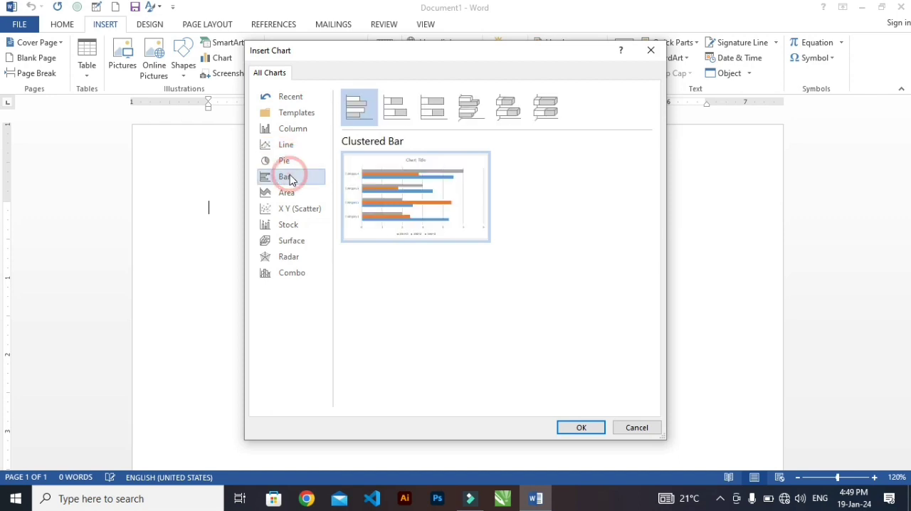
{"action": "left_click", "coordinate": [289, 198]}
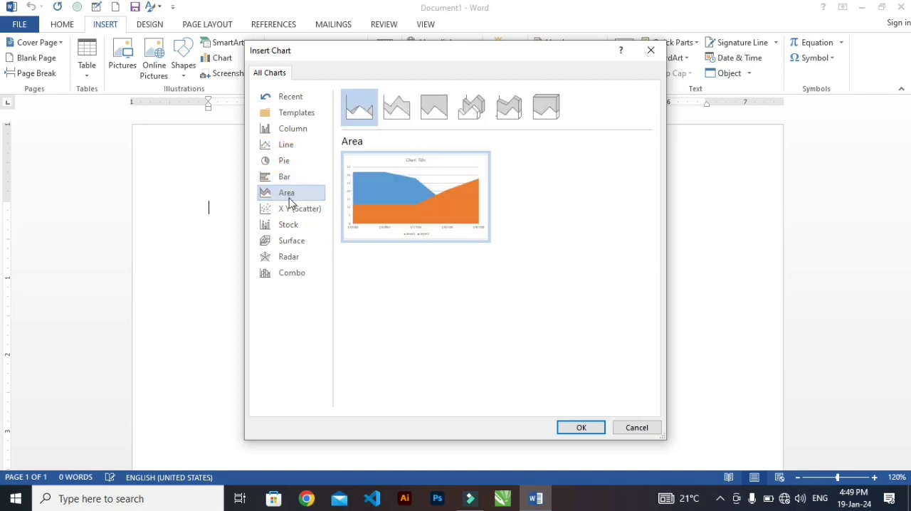
{"action": "left_click", "coordinate": [288, 209]}
{"action": "left_click", "coordinate": [274, 225]}
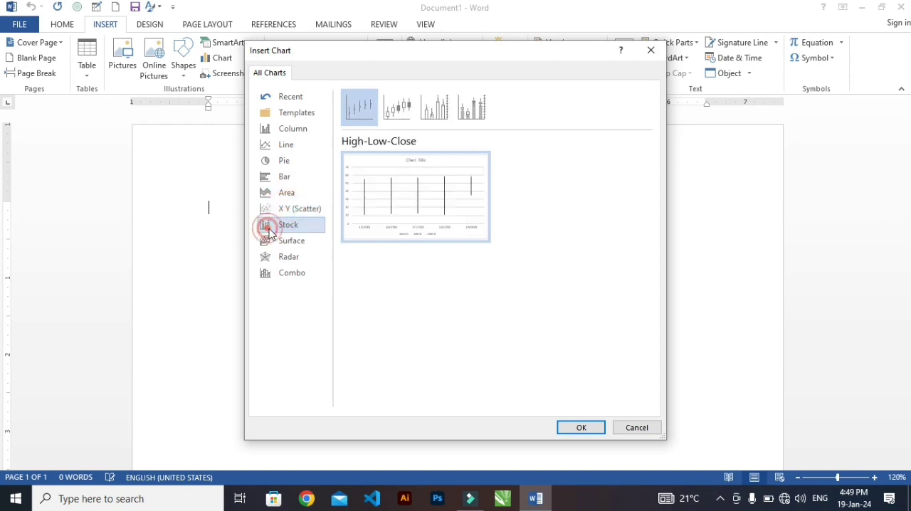
{"action": "left_click", "coordinate": [282, 241]}
{"action": "left_click", "coordinate": [283, 257]}
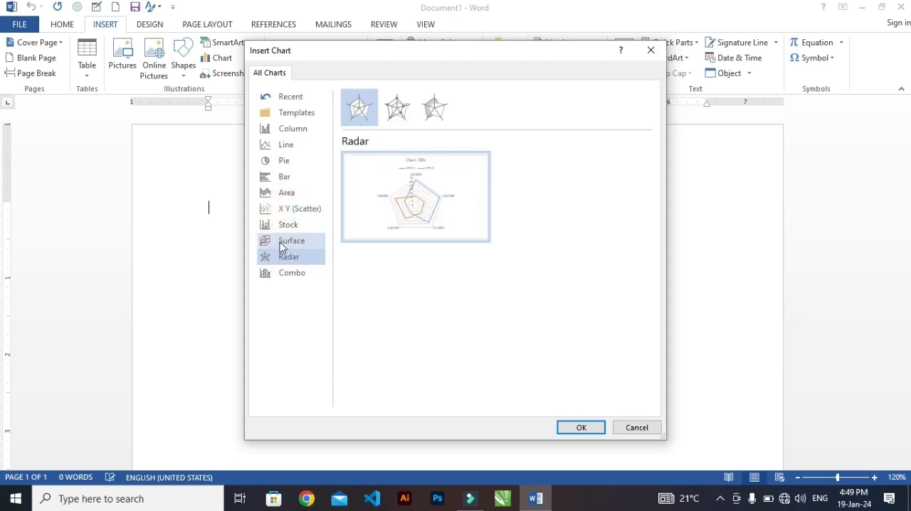
- Compare the first two column chart subtypes and insert a Clustered Column chart into the document
{"action": "left_click", "coordinate": [280, 129]}
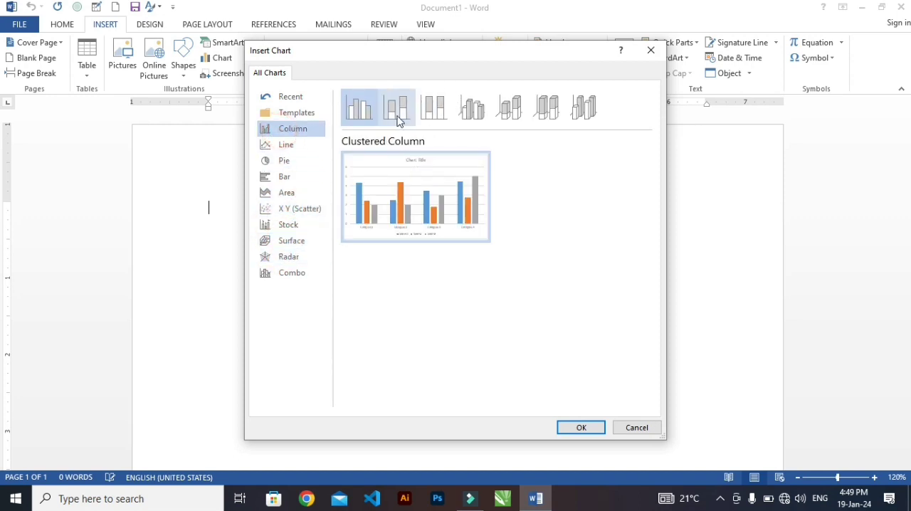
{"action": "mouse_move", "coordinate": [382, 173]}
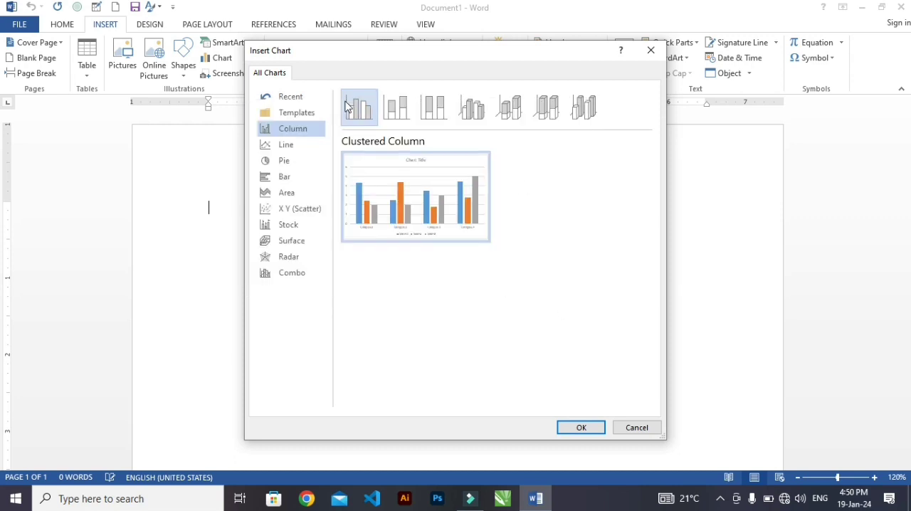
{"action": "left_click", "coordinate": [399, 106]}
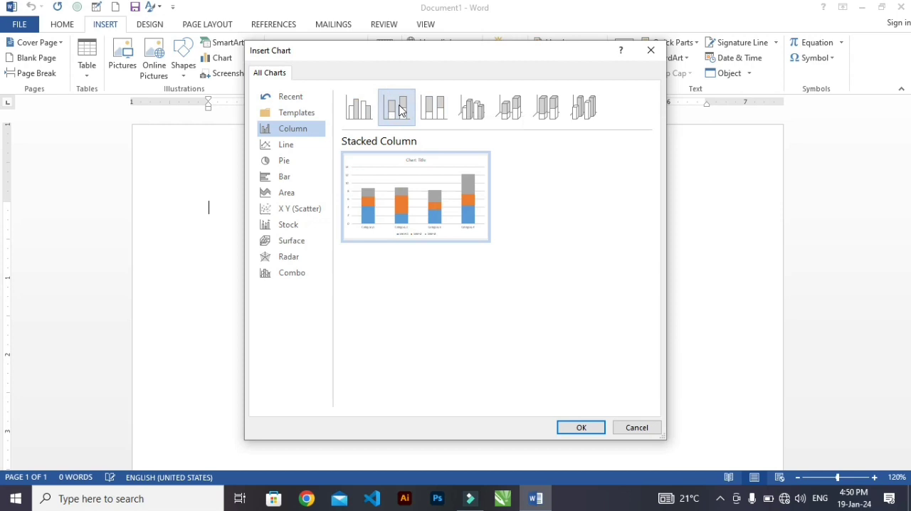
{"action": "left_click", "coordinate": [360, 107]}
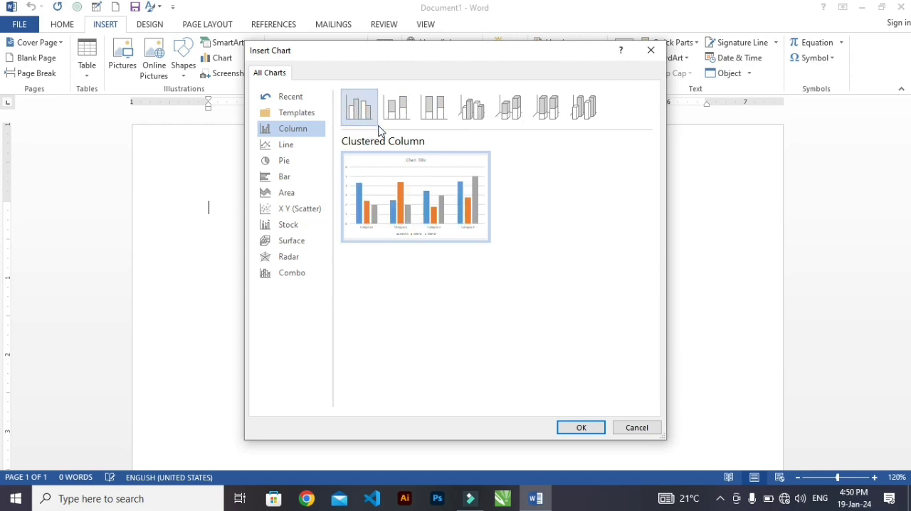
{"action": "left_click", "coordinate": [580, 427]}
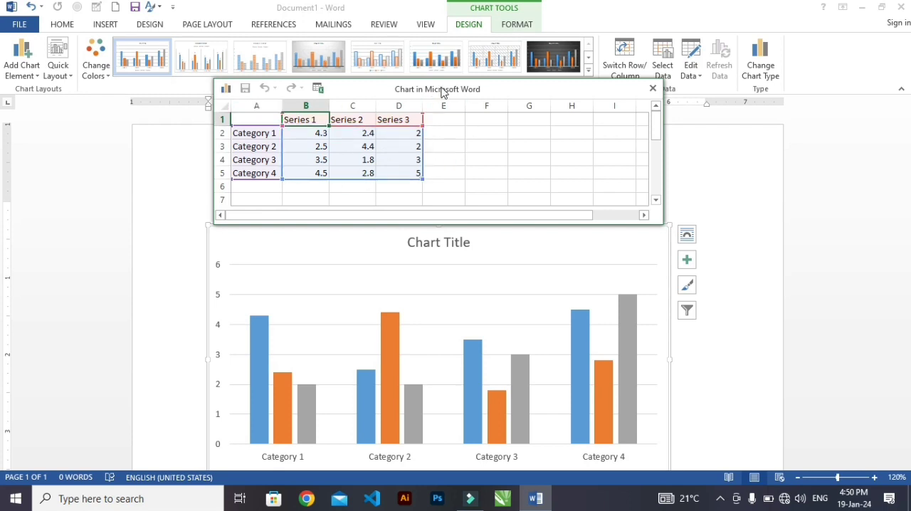
- Move the chart data window clear of the chart so that both can be seen
{"action": "left_click_drag", "start_coordinate": [440, 101], "coordinate": [611, 80]}
{"action": "scroll", "coordinate": [356, 314], "scroll_direction": "down", "scroll_amount": 1}
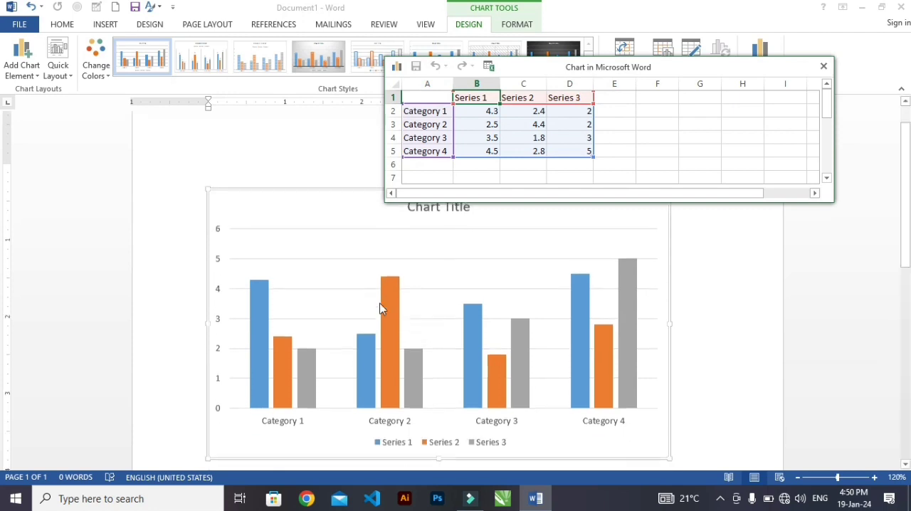
{"action": "left_click_drag", "start_coordinate": [546, 73], "coordinate": [489, 45]}
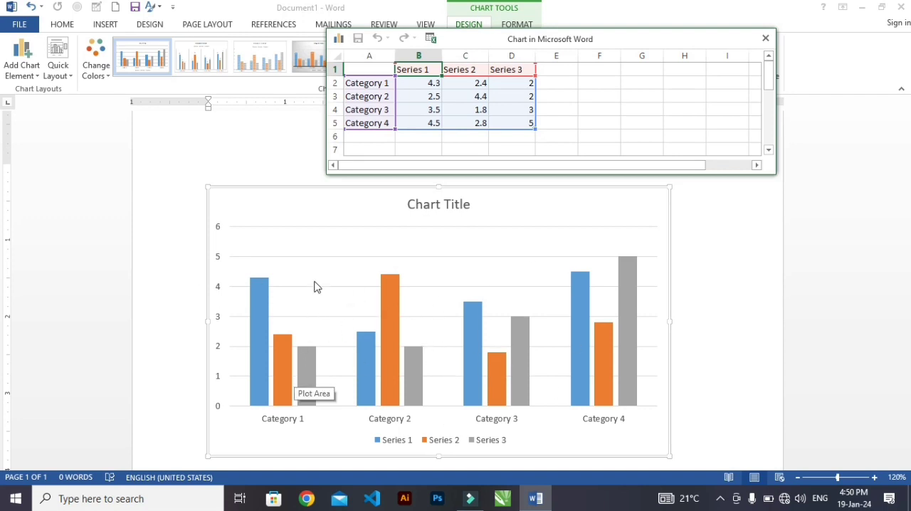
- Enter the headers BOWLER, OVER 1, OVER 2 and OVER 3 in cells A1:D1 of the chart data
{"action": "left_click", "coordinate": [364, 68]}
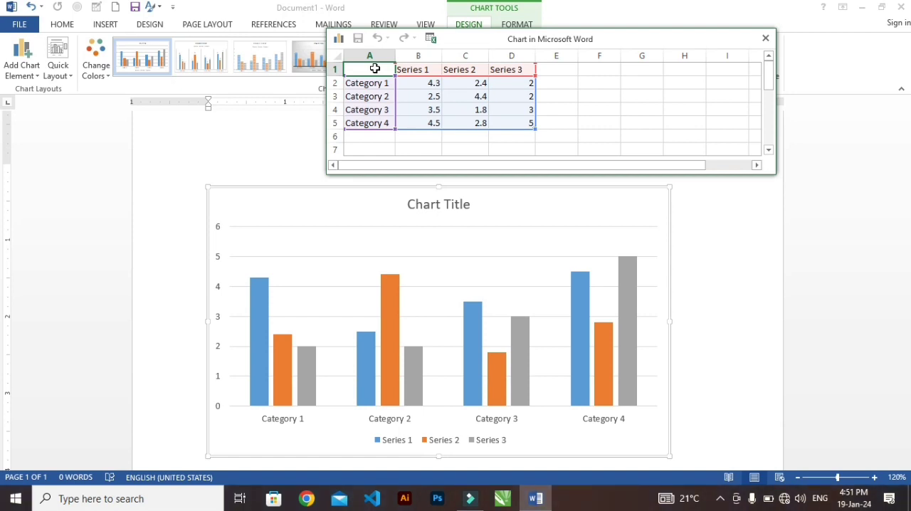
{"action": "type", "text": "bowler"}
{"action": "key", "text": "BackSpace"}
{"action": "key", "text": "BackSpace"}
{"action": "key", "text": "BackSpace"}
{"action": "key", "text": "BackSpace"}
{"action": "key", "text": "BackSpace"}
{"action": "key", "text": "BackSpace"}
{"action": "type", "text": "BOWLER"}
{"action": "key", "text": "Tab"}
{"action": "type", "text": "OVER 1"}
{"action": "key", "text": "Tab"}
{"action": "type", "text": "OVER 2"}
{"action": "key", "text": "Tab"}
{"action": "type", "text": "OVER 3"}
{"action": "key", "text": "Return"}
- Replace the category names in A2:A5 with NASEEM SHAH, SHAHEEN AFRIDI, HASSAN ALI and HASNAIN
{"action": "type", "text": "NASEEM SHAH"}
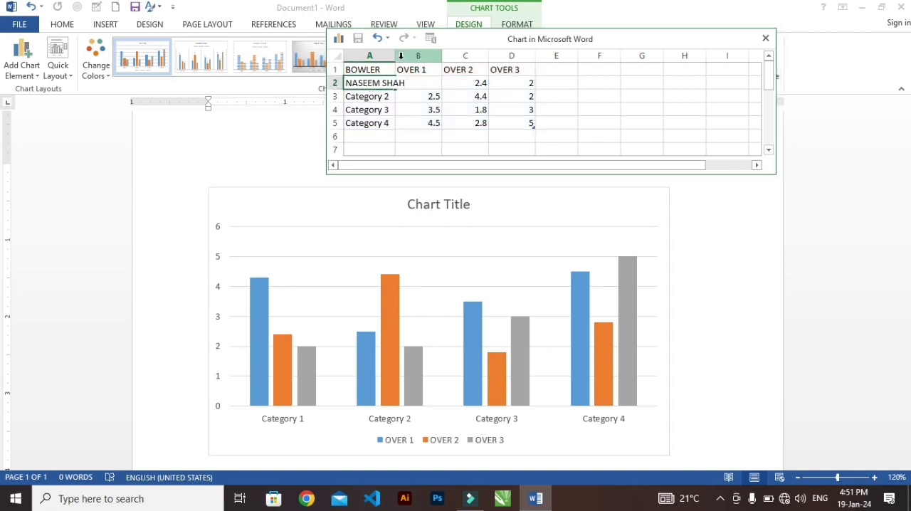
{"action": "key", "text": "Return"}
{"action": "type", "text": "SHAHEEN AFRIDI"}
{"action": "key", "text": "Return"}
{"action": "type", "text": "HASSAN ALI"}
{"action": "key", "text": "Return"}
{"action": "type", "text": "HASNAIN"}
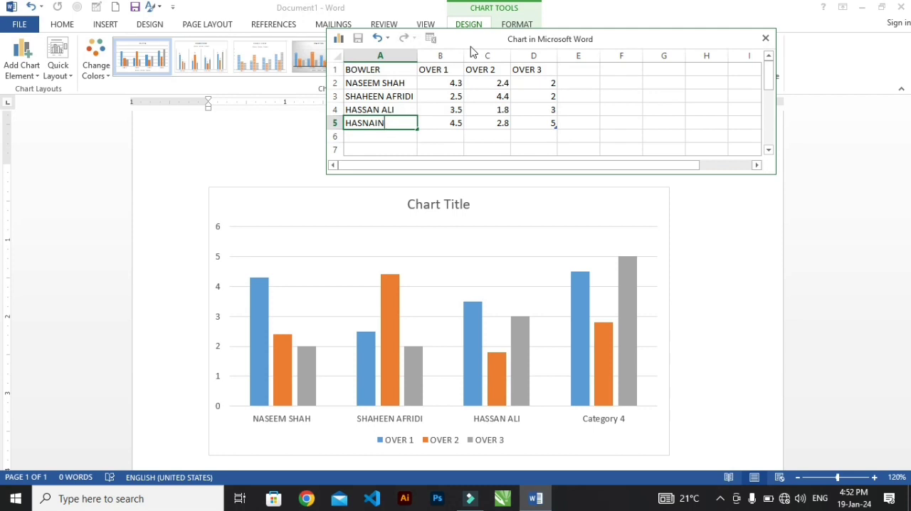
{"action": "left_click", "coordinate": [450, 83]}
{"action": "left_click", "coordinate": [588, 82]}
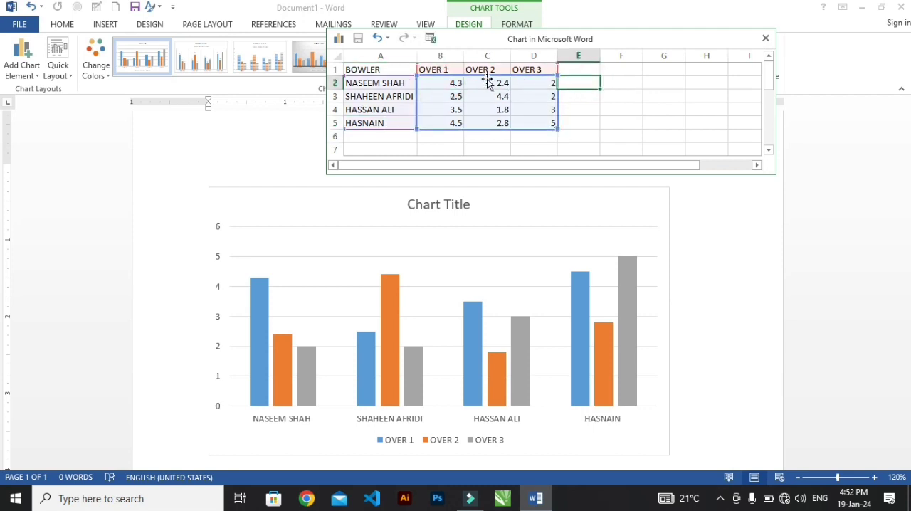
{"action": "mouse_move", "coordinate": [451, 82]}
{"action": "left_mouse_down"}
{"action": "mouse_move", "coordinate": [460, 131]}
{"action": "mouse_move", "coordinate": [516, 122]}
{"action": "left_mouse_up"}
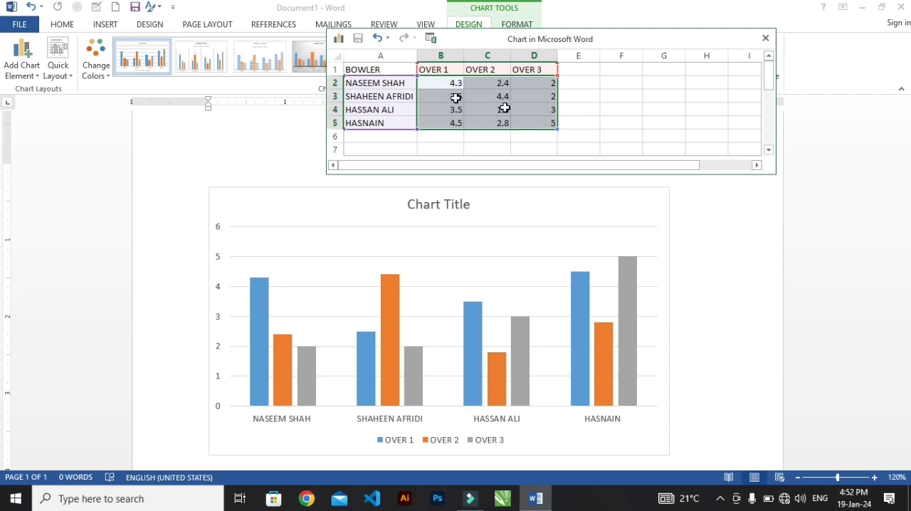
{"action": "left_click", "coordinate": [603, 93]}
{"action": "left_click_drag", "start_coordinate": [443, 84], "coordinate": [520, 123]}
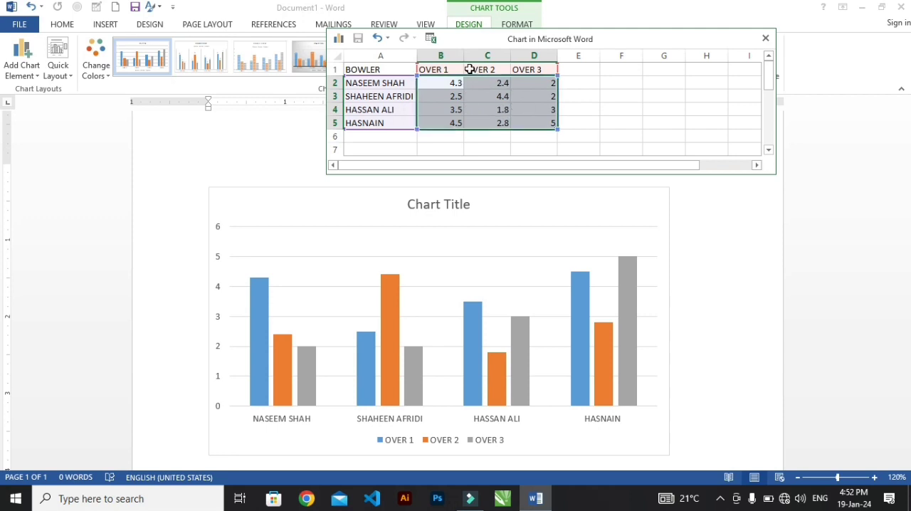
{"action": "left_click", "coordinate": [582, 83]}
{"action": "key", "text": "Down"}
{"action": "key", "text": "Down"}
{"action": "key", "text": "Down"}
{"action": "key", "text": "Down"}
{"action": "key", "text": "Down"}
{"action": "key", "text": "Down"}
{"action": "key", "text": "Down"}
{"action": "key", "text": "Down"}
{"action": "key", "text": "Down"}
{"action": "key", "text": "Down"}
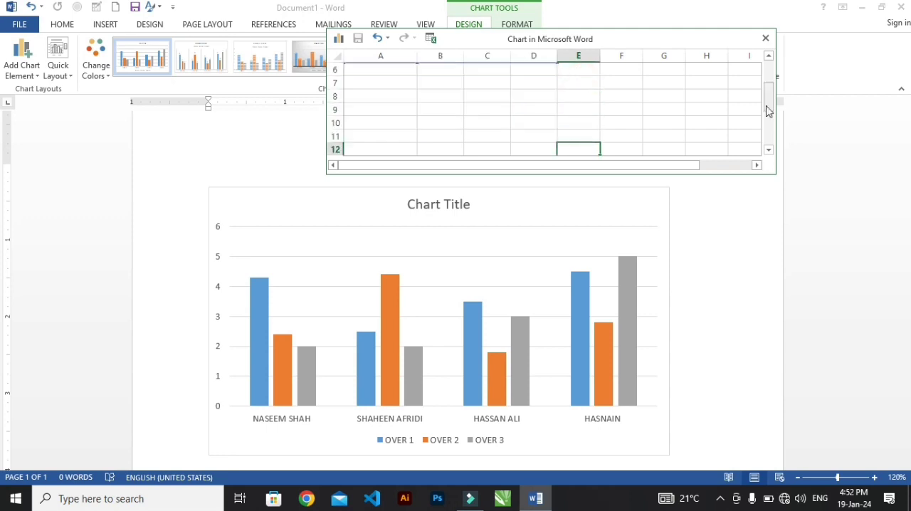
{"action": "left_click_drag", "start_coordinate": [769, 105], "coordinate": [765, 74]}
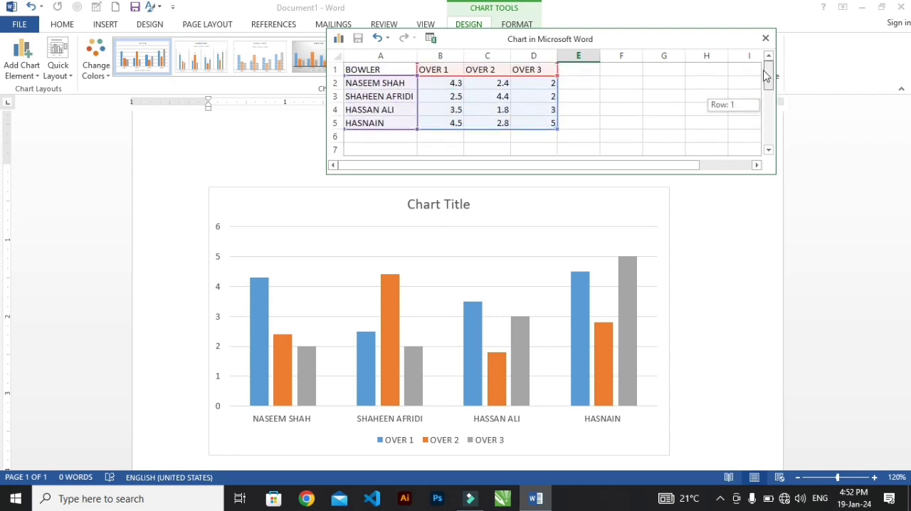
- Select the value range B2:D5 in the chart data and step through its cells
{"action": "left_click_drag", "start_coordinate": [449, 83], "coordinate": [513, 122]}
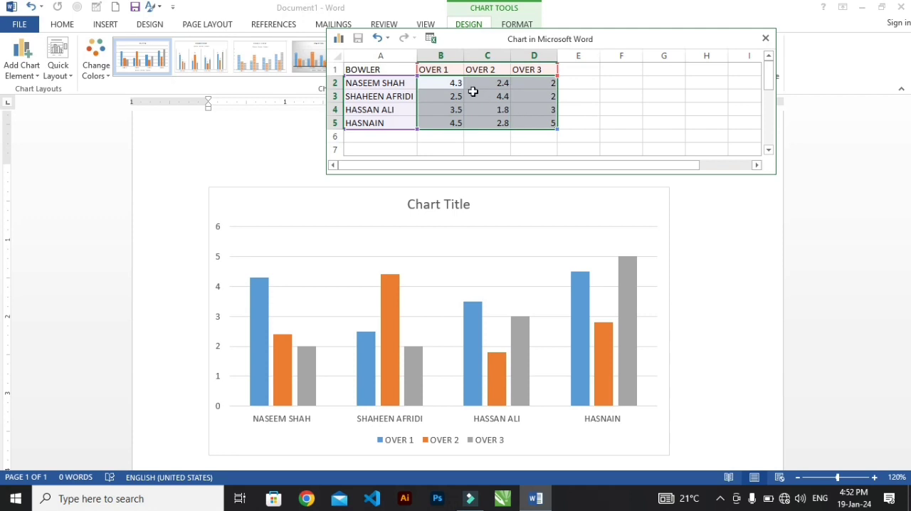
{"action": "key", "text": "Return"}
{"action": "key", "text": "Return"}
{"action": "key", "text": "Return"}
{"action": "key", "text": "Return"}
{"action": "key", "text": "Return"}
{"action": "key", "text": "Return"}
{"action": "key", "text": "Return"}
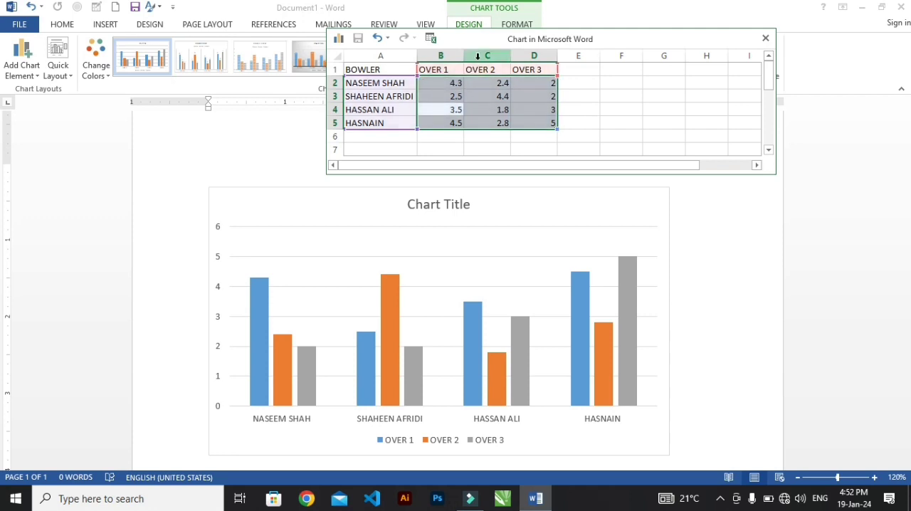
{"action": "key", "text": "Return"}
{"action": "key", "text": "Return"}
{"action": "key", "text": "Return"}
{"action": "key", "text": "Return"}
{"action": "key", "text": "Return"}
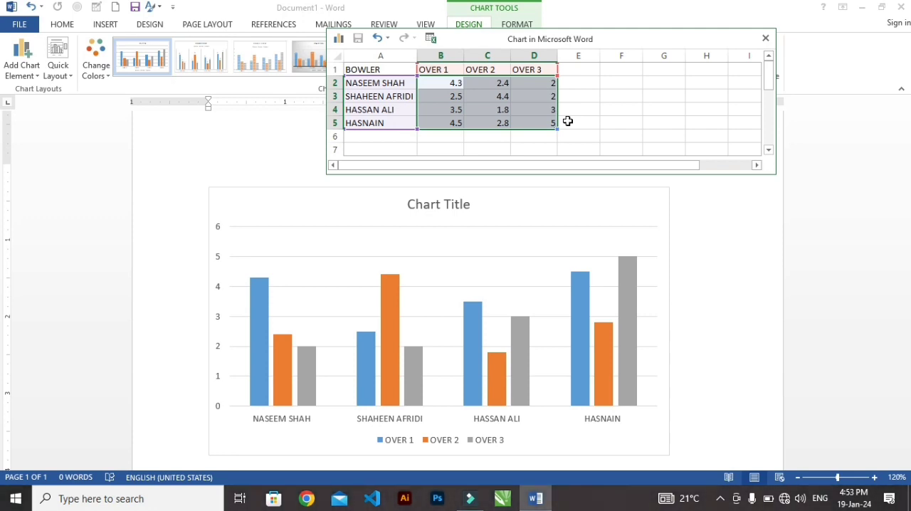
- Enter 12, 10, 15 and 8 as the OVER 1 values in cells B2:B5
{"action": "type", "text": "12"}
{"action": "key", "text": "Return"}
{"action": "type", "text": "100"}
{"action": "key", "text": "Return"}
{"action": "type", "text": "15"}
{"action": "left_click", "coordinate": [456, 96]}
{"action": "type", "text": "10"}
{"action": "key", "text": "Return"}
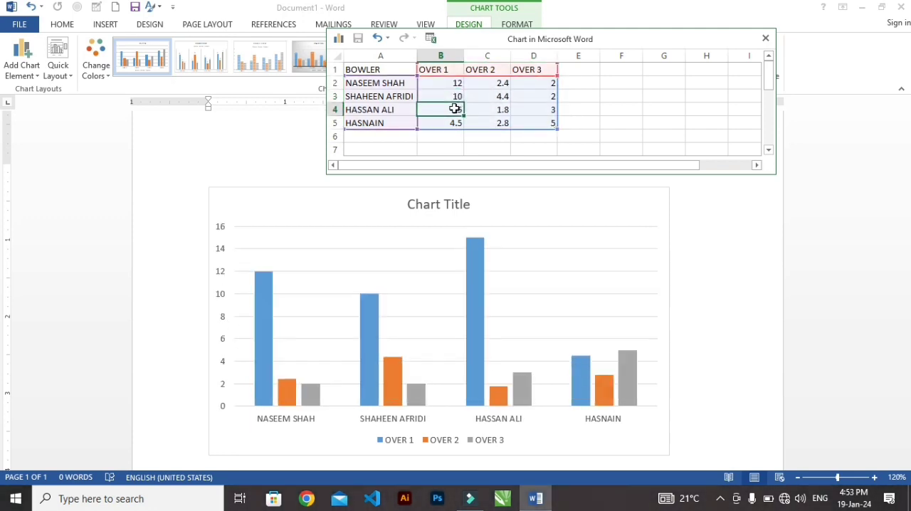
{"action": "left_click", "coordinate": [448, 122]}
{"action": "type", "text": "8"}
{"action": "key", "text": "Return"}
- Enter 10, 15, 11 and 9 as the OVER 2 values in cells C2:C5
{"action": "left_click_drag", "start_coordinate": [487, 82], "coordinate": [548, 122]}
{"action": "type", "text": "10"}
{"action": "key", "text": "Return"}
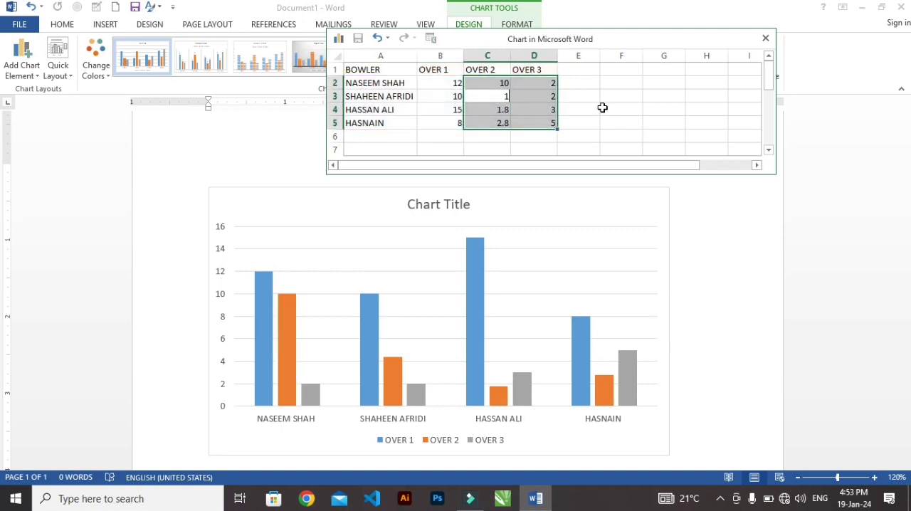
{"action": "type", "text": "15"}
{"action": "key", "text": "Return"}
{"action": "type", "text": "11"}
{"action": "key", "text": "Return"}
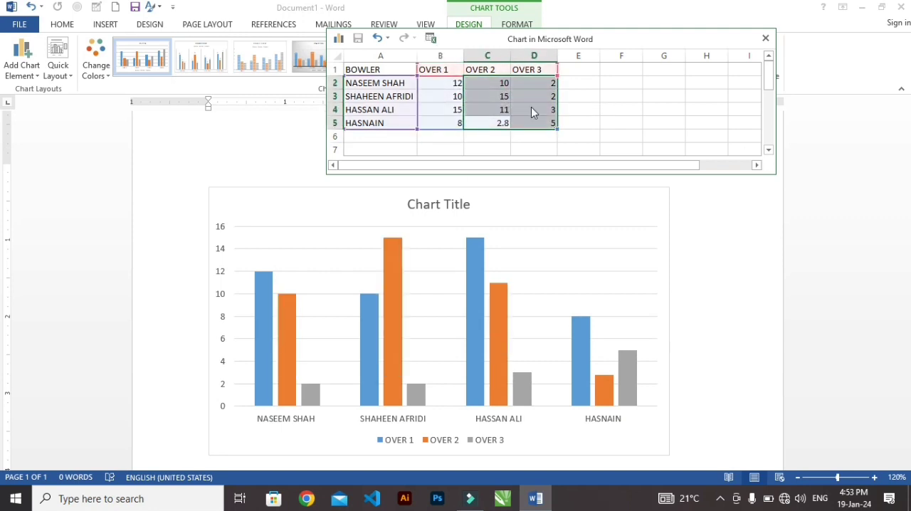
{"action": "type", "text": "9"}
{"action": "key", "text": "Return"}
- Enter 6, 9, 5 and 14 as the OVER 3 values in cells D2:D5 and close the chart data window
{"action": "type", "text": "6"}
{"action": "key", "text": "Return"}
{"action": "type", "text": "9"}
{"action": "key", "text": "Return"}
{"action": "type", "text": "5"}
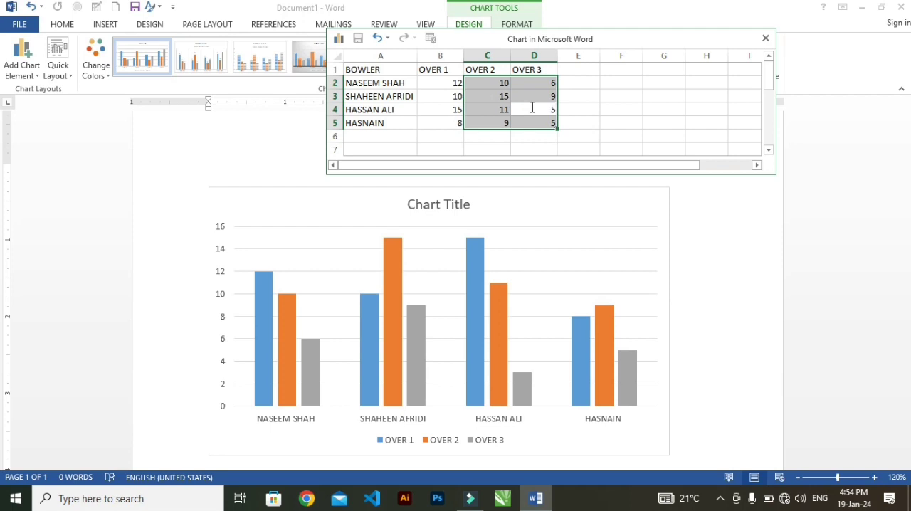
{"action": "key", "text": "Return"}
{"action": "type", "text": "14"}
{"action": "key", "text": "Return"}
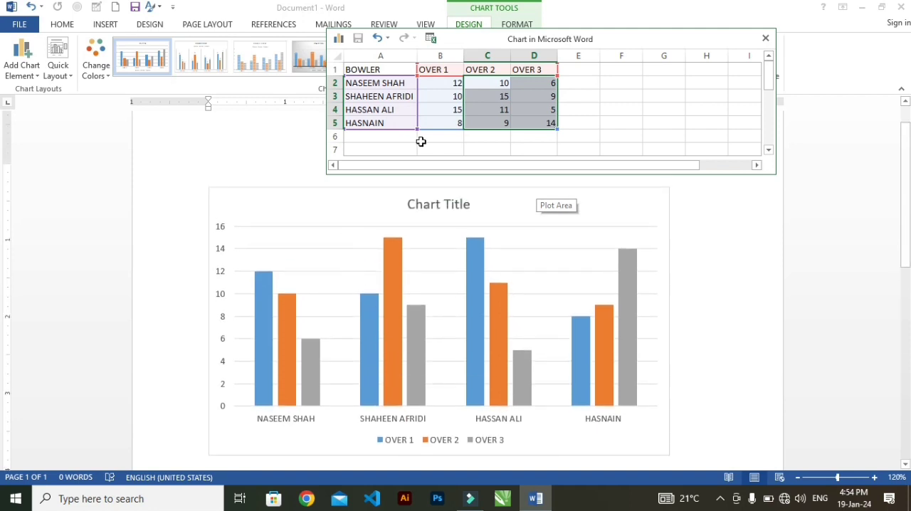
{"action": "left_click_drag", "start_coordinate": [559, 39], "coordinate": [550, 49]}
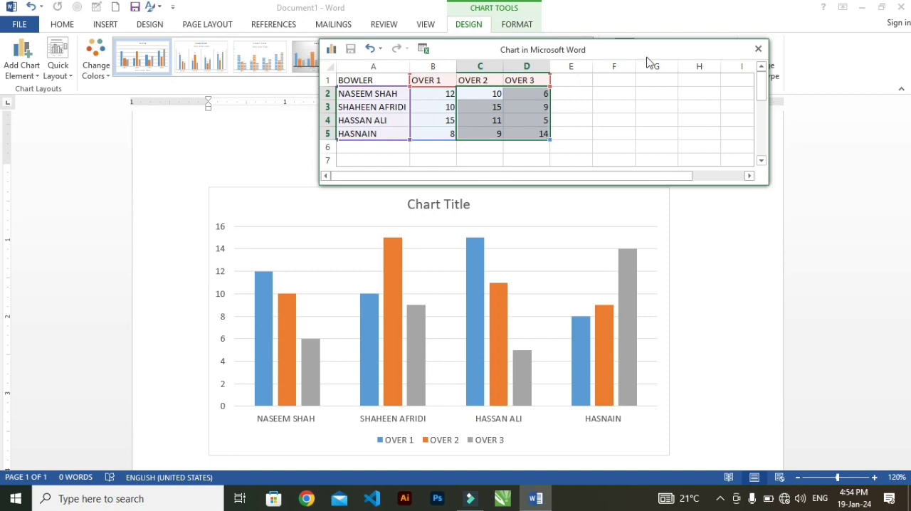
{"action": "left_click", "coordinate": [758, 48]}
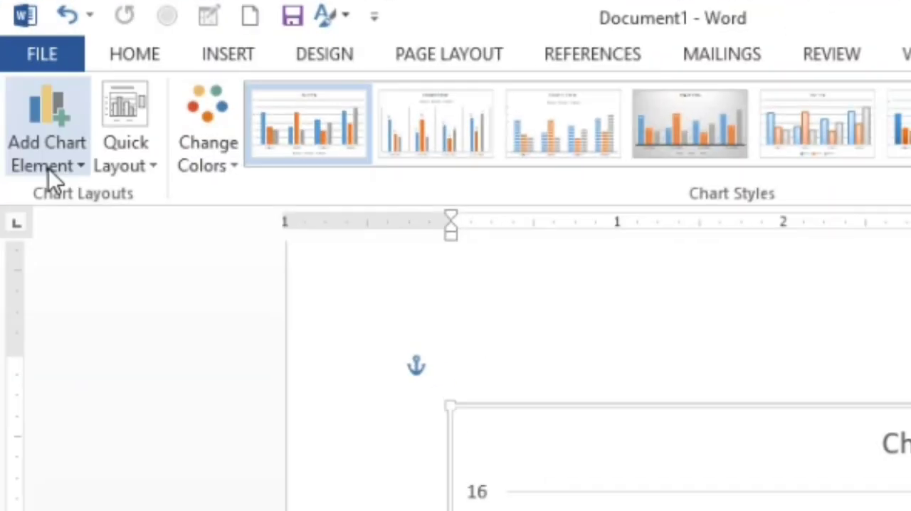
- Add a primary vertical axis title to the chart
{"action": "left_click", "coordinate": [23, 77]}
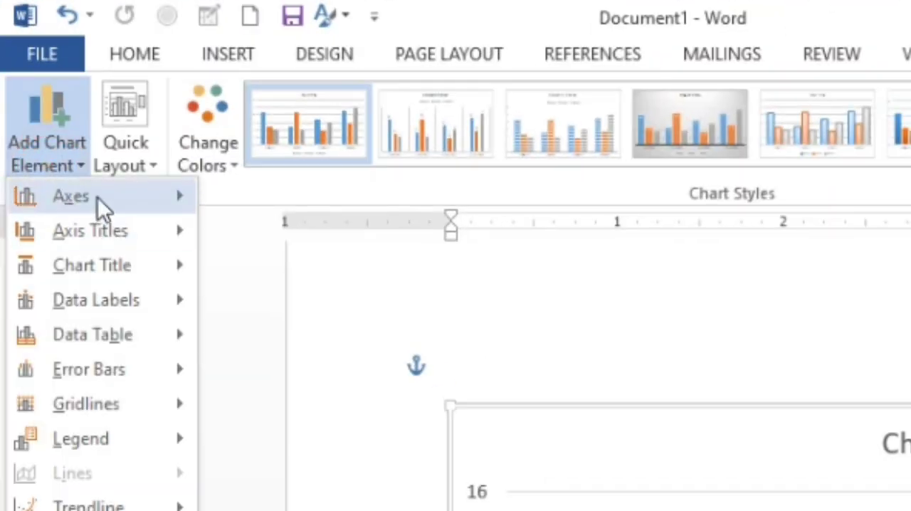
{"action": "mouse_move", "coordinate": [192, 193]}
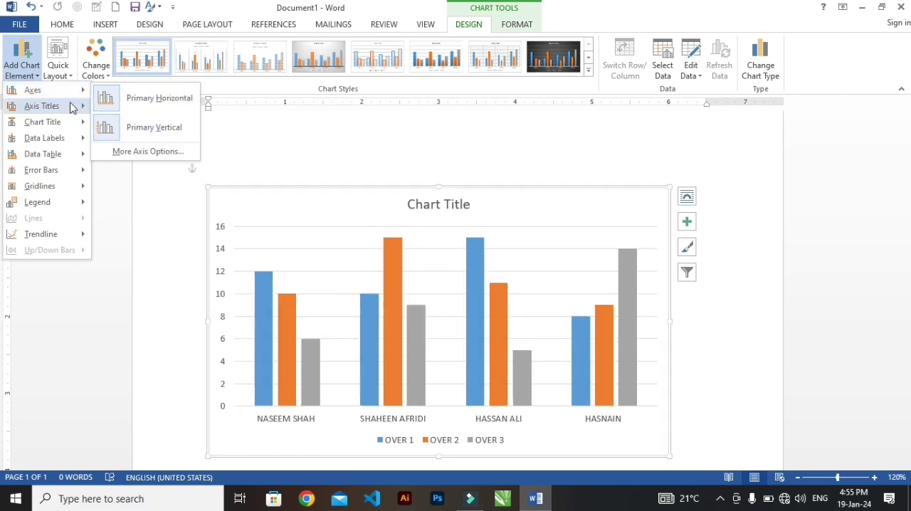
{"action": "mouse_move", "coordinate": [41, 111]}
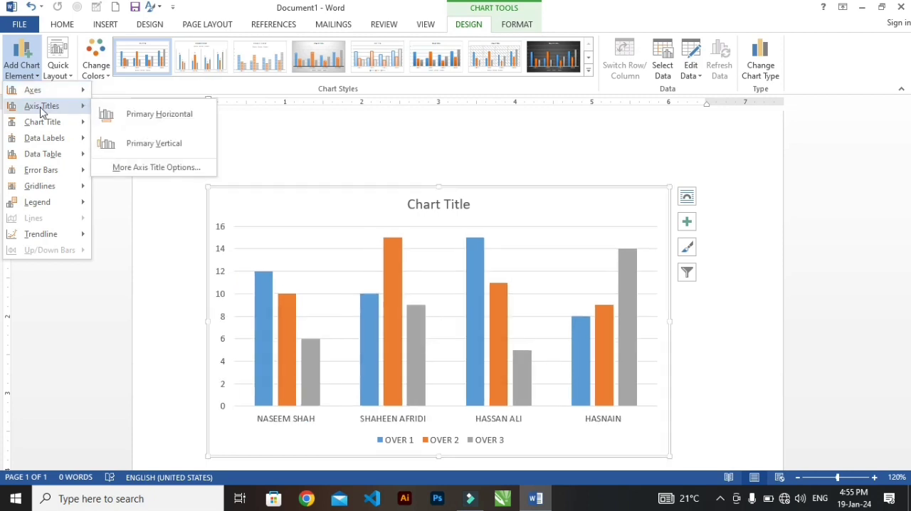
{"action": "left_click", "coordinate": [159, 144]}
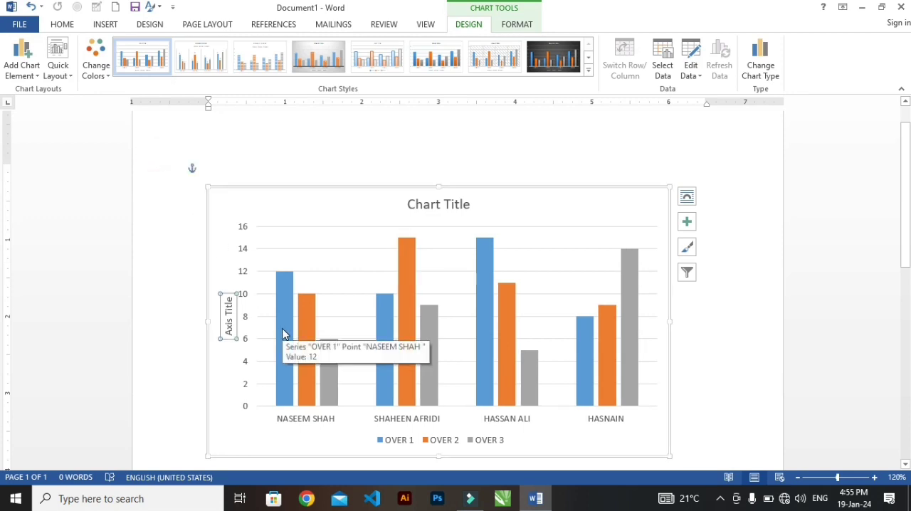
- Replace the vertical axis title text with NUMBERS
{"action": "left_click", "coordinate": [229, 305]}
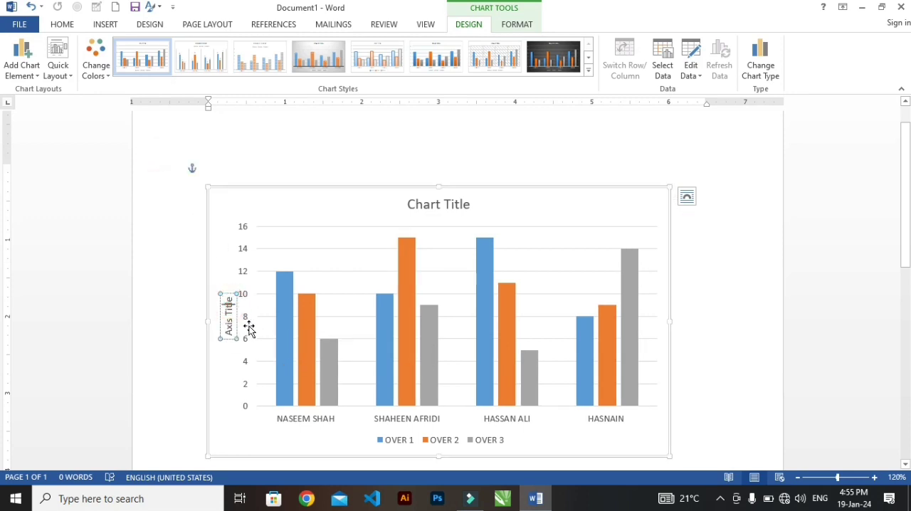
{"action": "key", "text": "BackSpace"}
{"action": "key", "text": "BackSpace"}
{"action": "key", "text": "BackSpace"}
{"action": "key", "text": "BackSpace"}
{"action": "key", "text": "BackSpace"}
{"action": "key", "text": "BackSpace"}
{"action": "key", "text": "BackSpace"}
{"action": "key", "text": "BackSpace"}
{"action": "key", "text": "BackSpace"}
{"action": "key", "text": "BackSpace"}
{"action": "type", "text": "NUMV"}
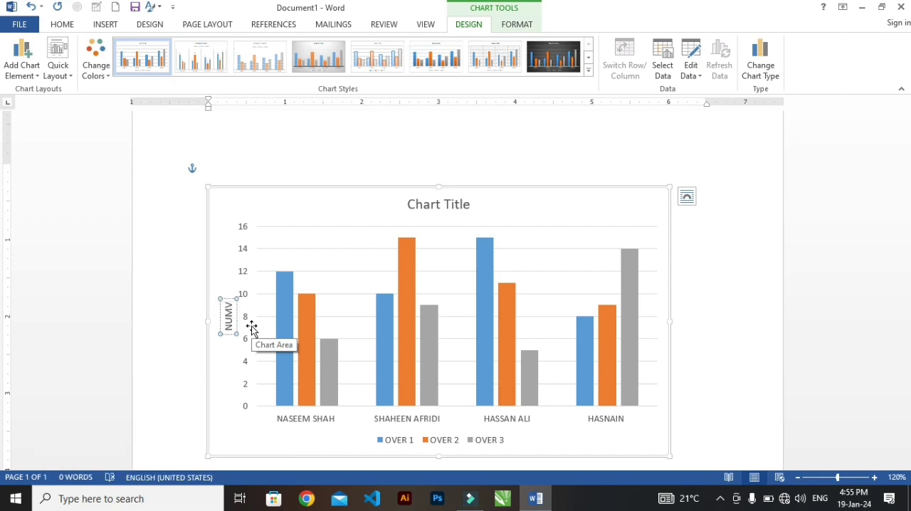
{"action": "key", "text": "BackSpace"}
{"action": "type", "text": "BERS"}
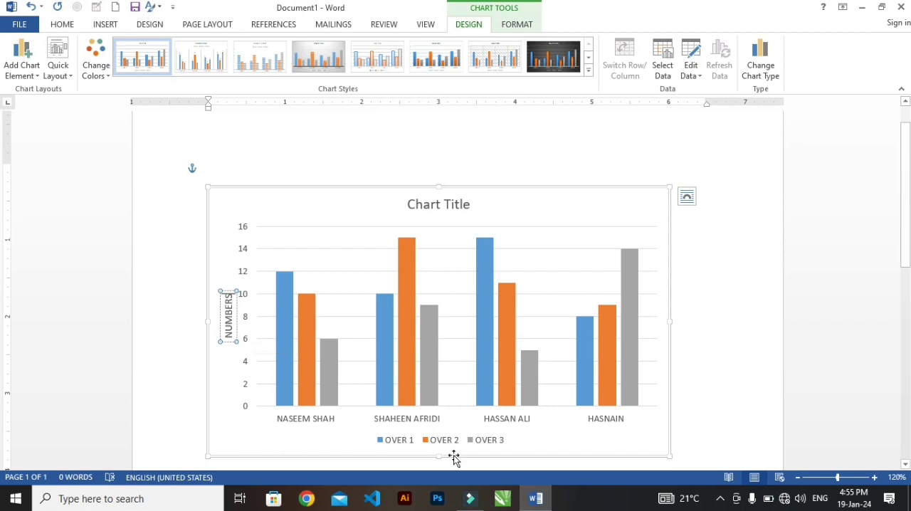
- Add a primary horizontal axis title and change its text to BOLWERS NAMES
{"action": "left_click", "coordinate": [21, 67]}
{"action": "mouse_move", "coordinate": [76, 106]}
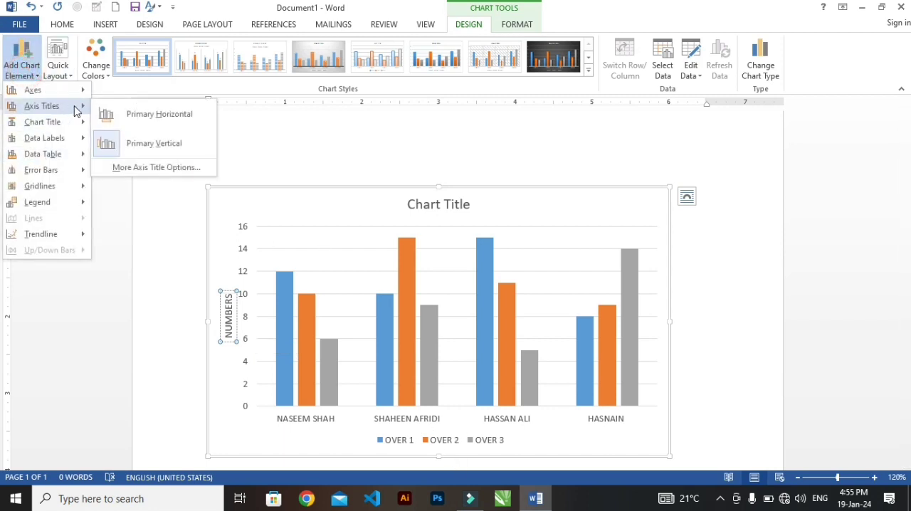
{"action": "left_click", "coordinate": [168, 121]}
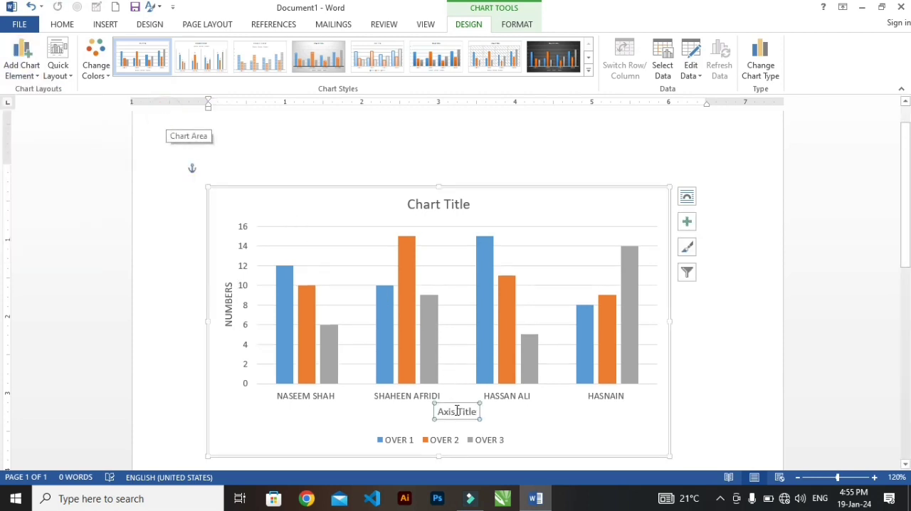
{"action": "left_click", "coordinate": [458, 411]}
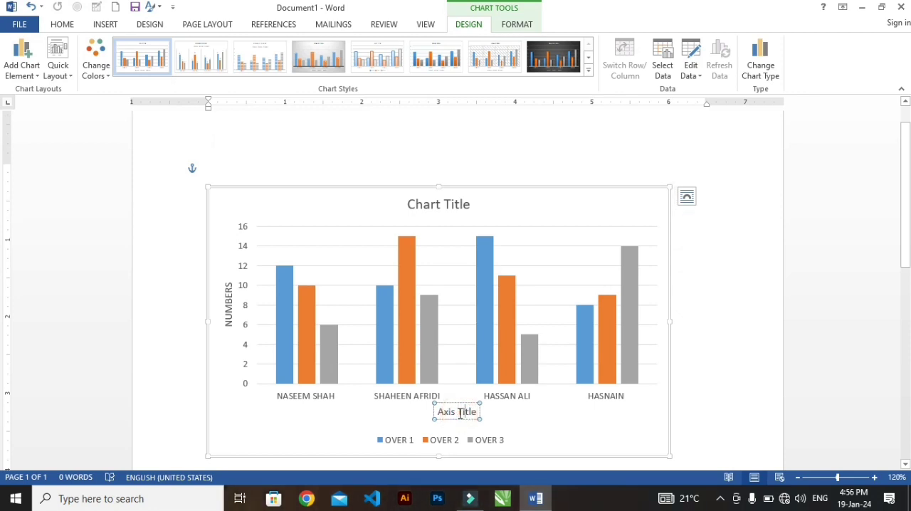
{"action": "key", "text": "BackSpace"}
{"action": "key", "text": "BackSpace"}
{"action": "key", "text": "BackSpace"}
{"action": "key", "text": "BackSpace"}
{"action": "key", "text": "BackSpace"}
{"action": "key", "text": "BackSpace"}
{"action": "key", "text": "BackSpace"}
{"action": "key", "text": "BackSpace"}
{"action": "key", "text": "BackSpace"}
{"action": "key", "text": "BackSpace"}
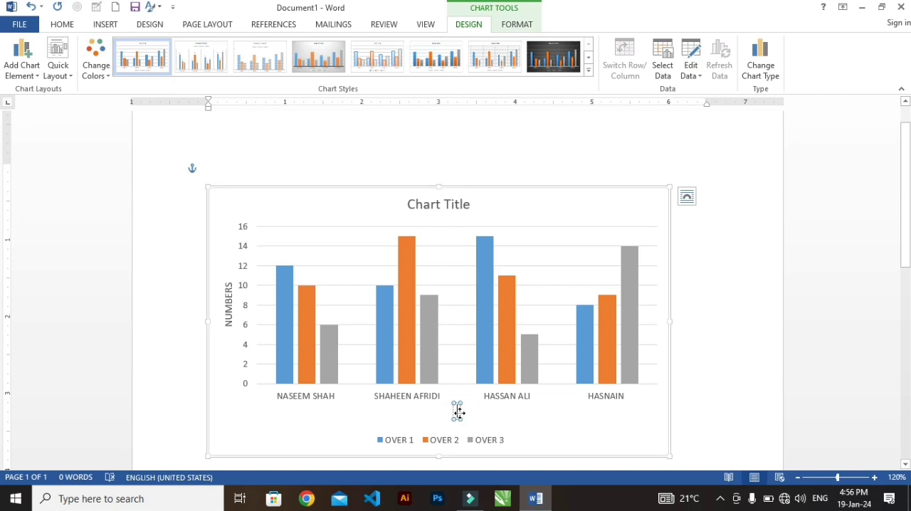
{"action": "type", "text": "BOLWERS NAMES"}
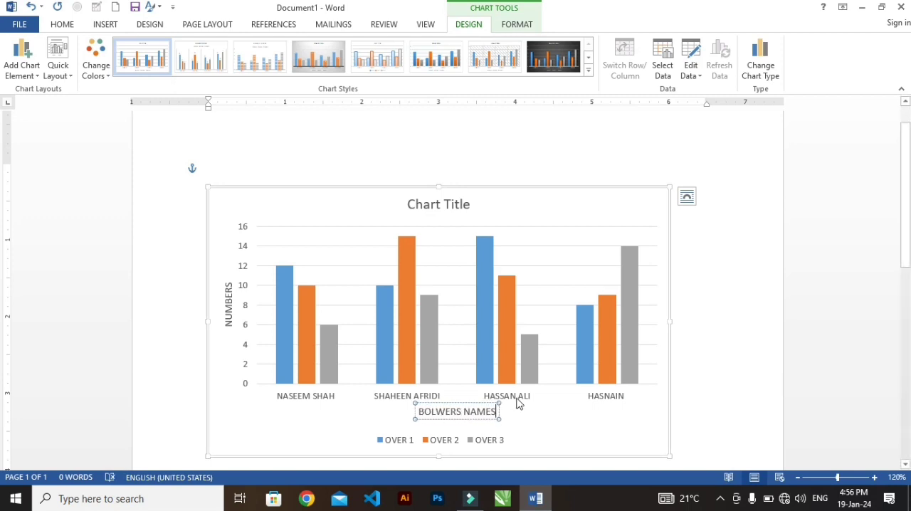
- Set the chart title's position to Above Chart
{"action": "left_click", "coordinate": [21, 65]}
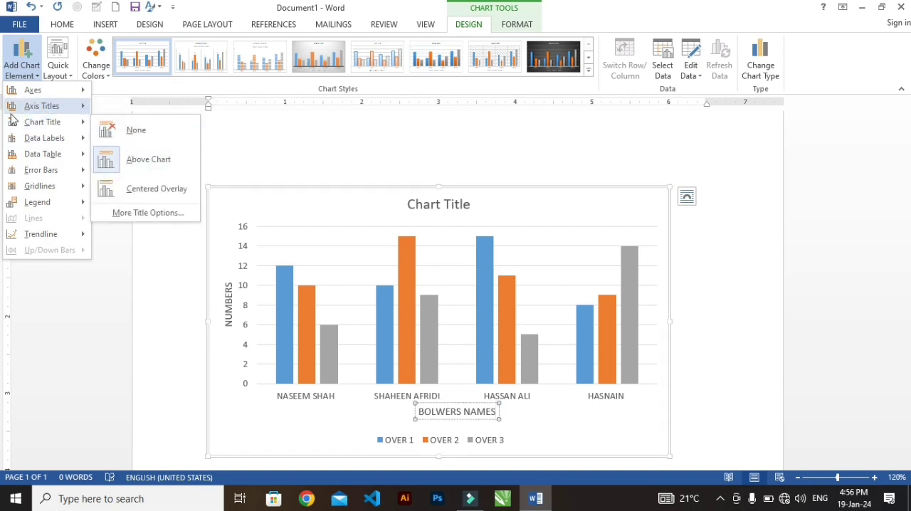
{"action": "left_click", "coordinate": [543, 191]}
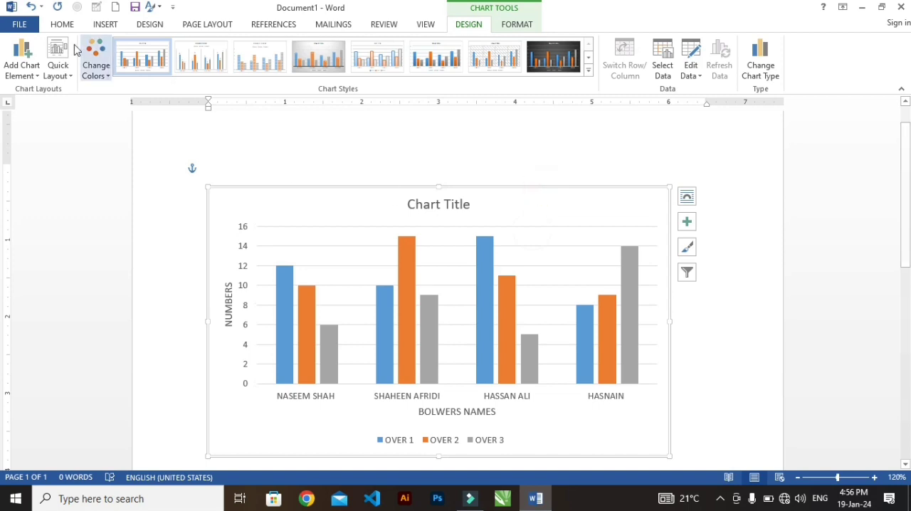
{"action": "left_click", "coordinate": [21, 64]}
{"action": "mouse_move", "coordinate": [52, 125]}
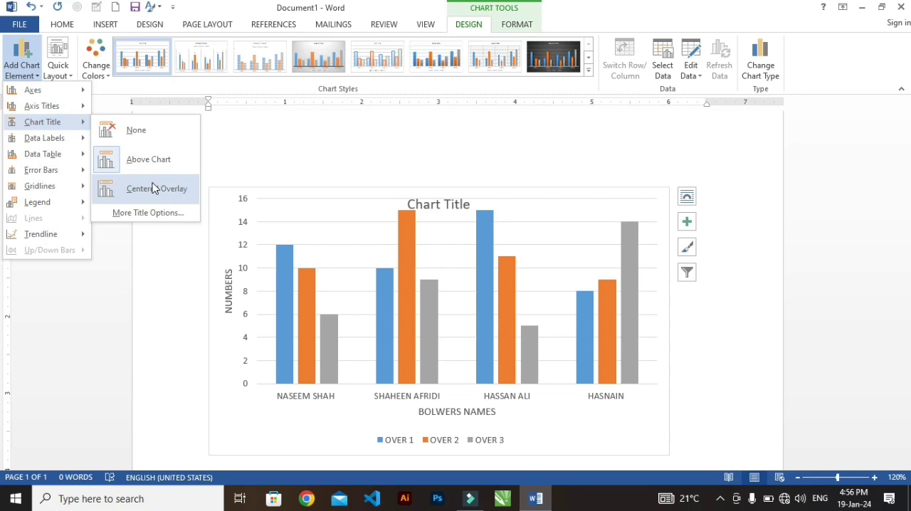
{"action": "left_click", "coordinate": [148, 159]}
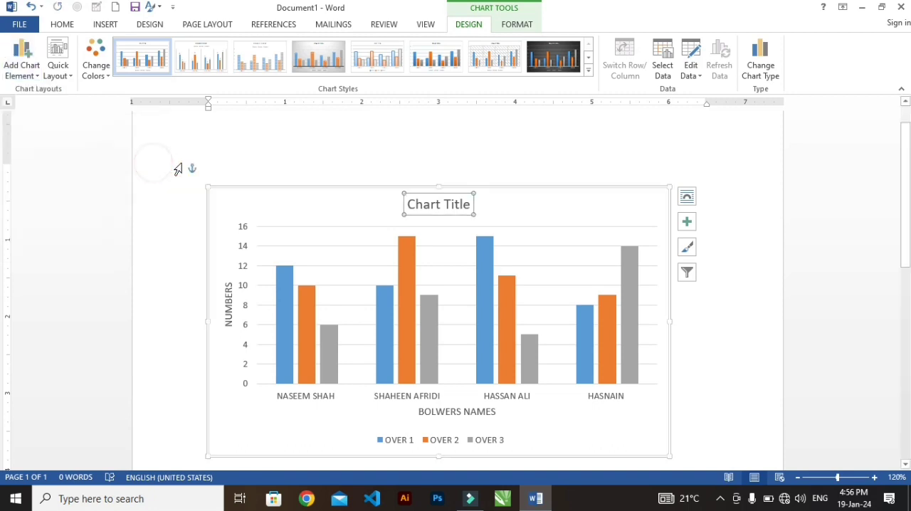
- Replace the chart title text with CRICKET NUMBERS CHART
{"action": "left_click", "coordinate": [456, 204]}
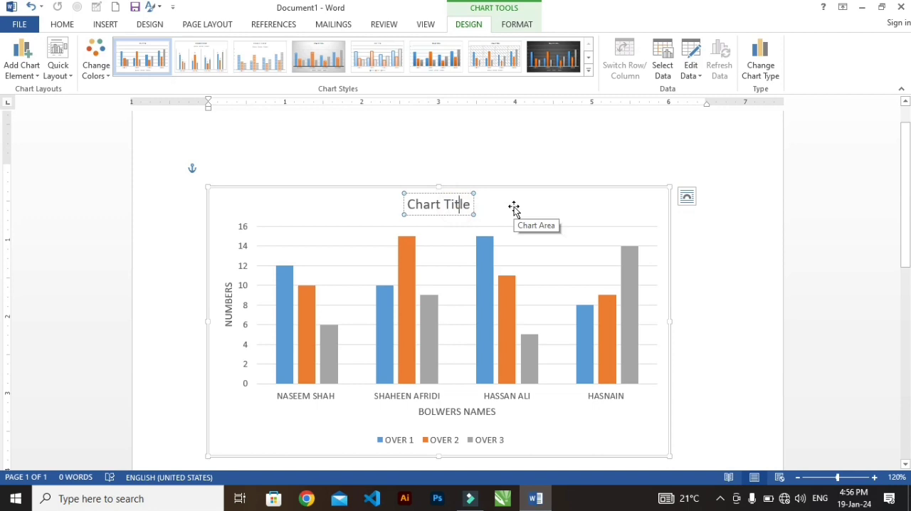
{"action": "key", "text": "BackSpace"}
{"action": "key", "text": "BackSpace"}
{"action": "key", "text": "BackSpace"}
{"action": "key", "text": "BackSpace"}
{"action": "key", "text": "BackSpace"}
{"action": "key", "text": "BackSpace"}
{"action": "key", "text": "BackSpace"}
{"action": "key", "text": "BackSpace"}
{"action": "key", "text": "BackSpace"}
{"action": "key", "text": "BackSpace"}
{"action": "key", "text": "BackSpace"}
{"action": "type", "text": "CRICK"}
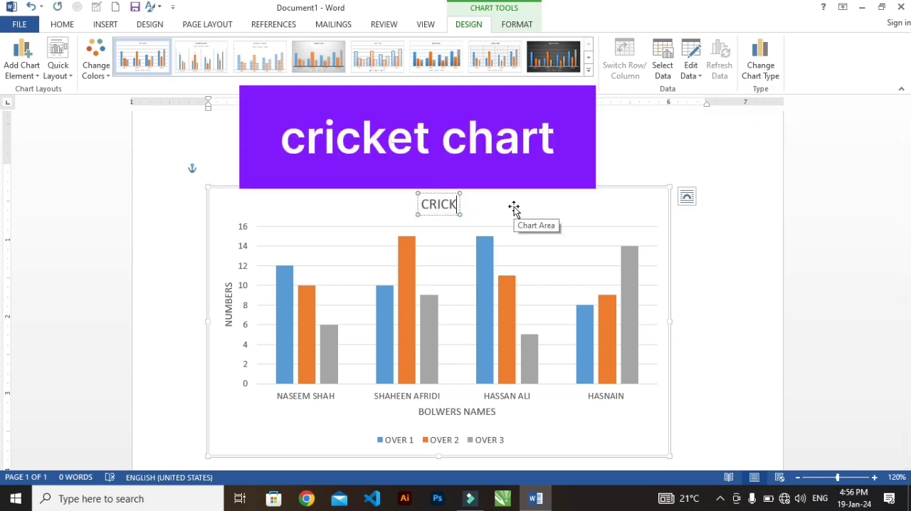
{"action": "type", "text": "ET NUMBERS CHART"}
{"action": "left_click", "coordinate": [593, 207]}
{"action": "left_click", "coordinate": [593, 191]}
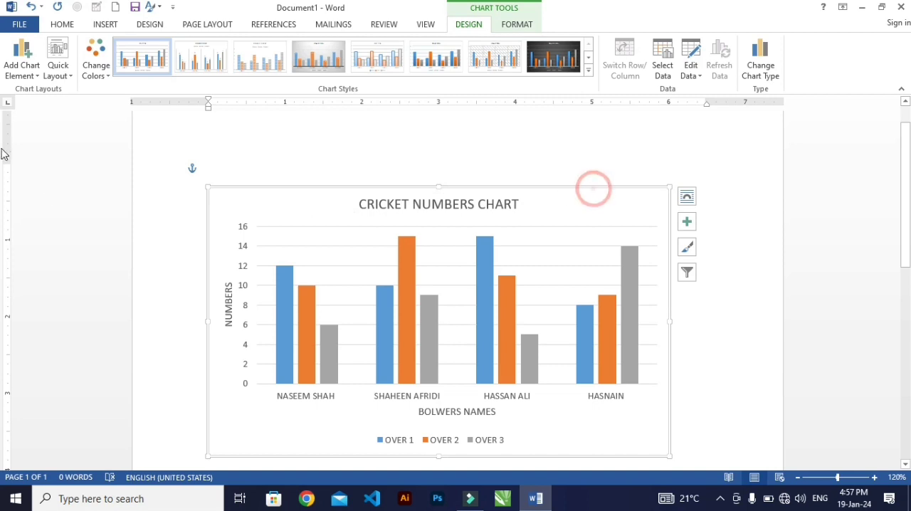
- Add data labels to the chart columns at the Inside End position
{"action": "left_click", "coordinate": [20, 70]}
{"action": "mouse_move", "coordinate": [35, 141]}
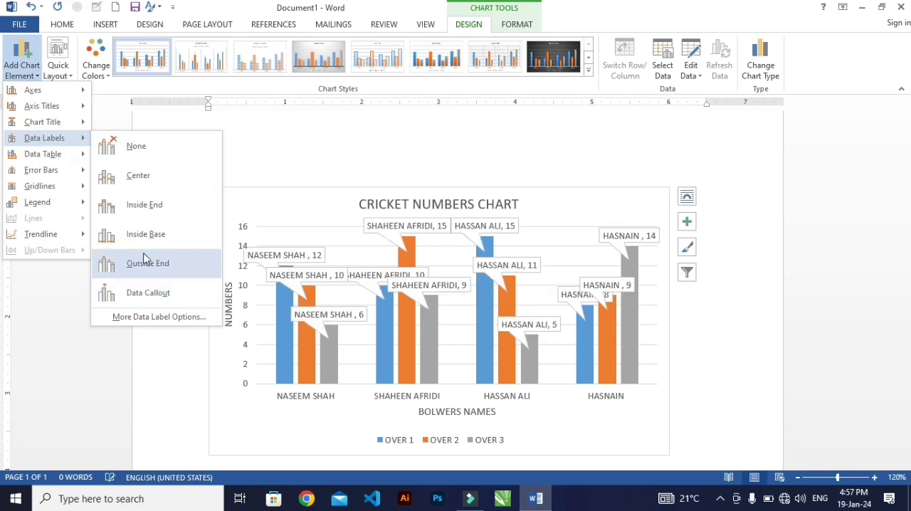
{"action": "left_click", "coordinate": [139, 207]}
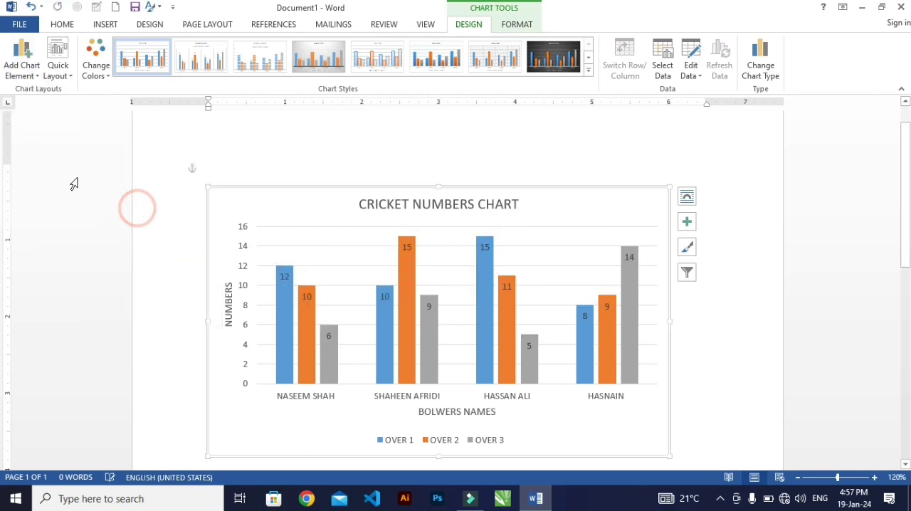
- Add a data table with legend keys below the chart columns
{"action": "left_click", "coordinate": [20, 59]}
{"action": "mouse_move", "coordinate": [44, 161]}
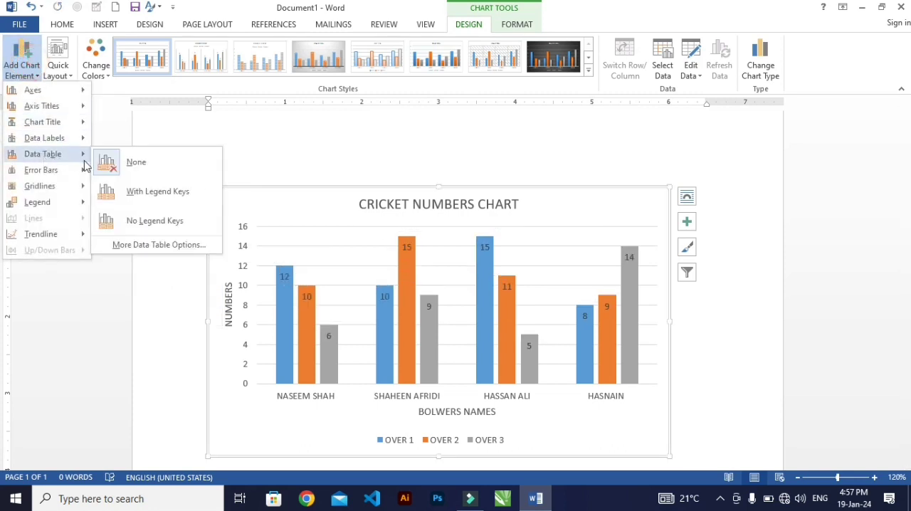
{"action": "left_click", "coordinate": [160, 206]}
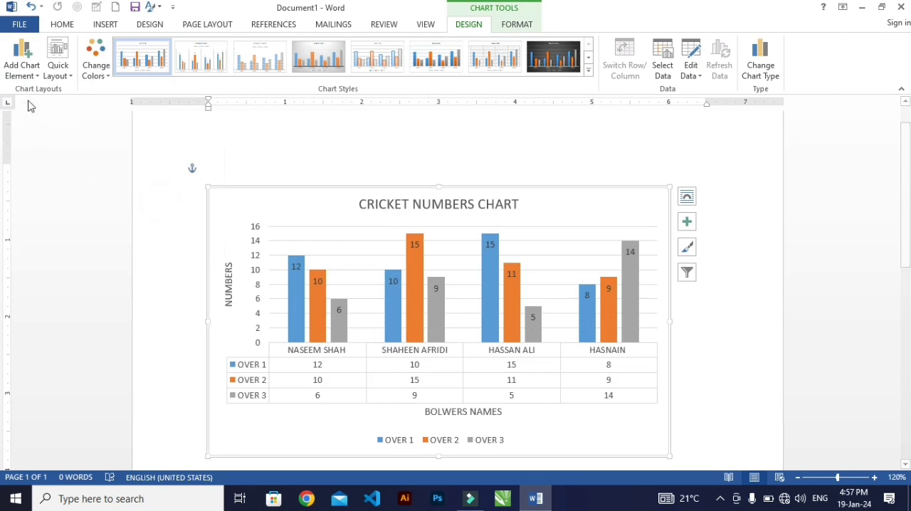
- Move the chart legend to the right side of the chart
{"action": "left_click", "coordinate": [21, 65]}
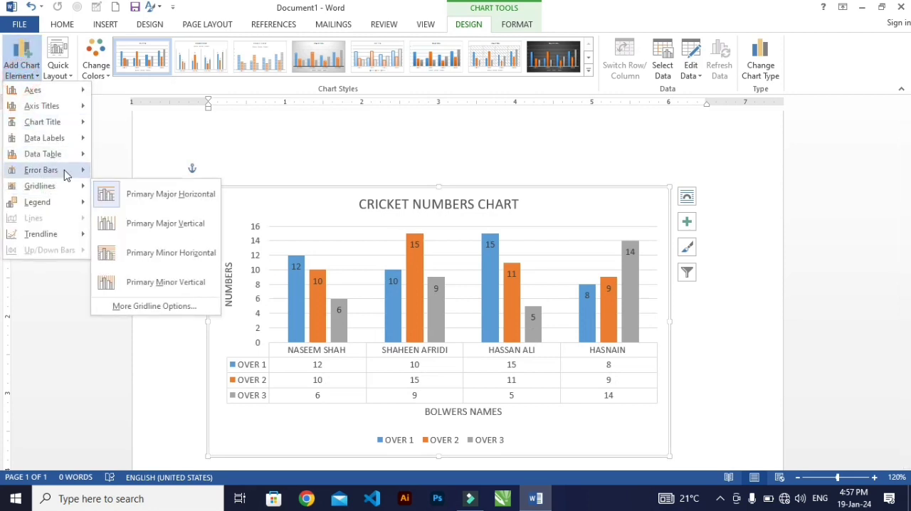
{"action": "mouse_move", "coordinate": [64, 174]}
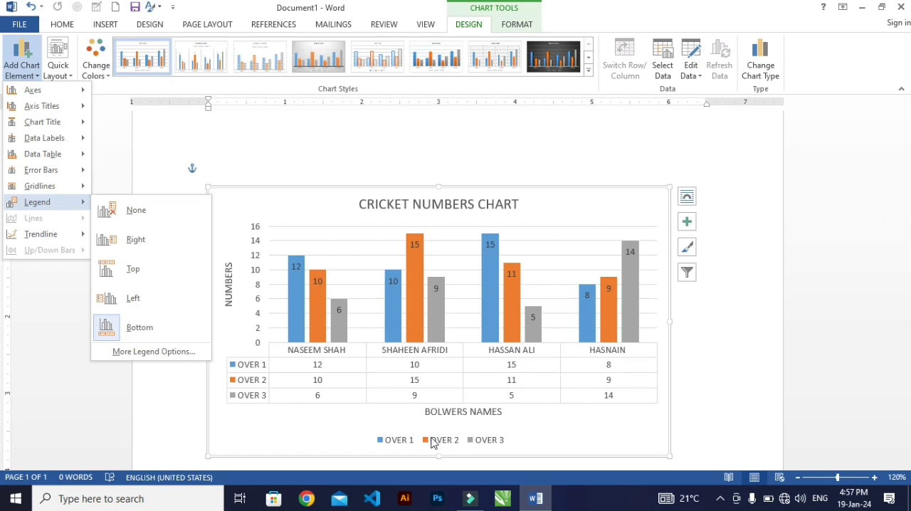
{"action": "left_click", "coordinate": [141, 246]}
- Add a Linear Forecast trendline based on the OVER 1 series
{"action": "left_click", "coordinate": [25, 76]}
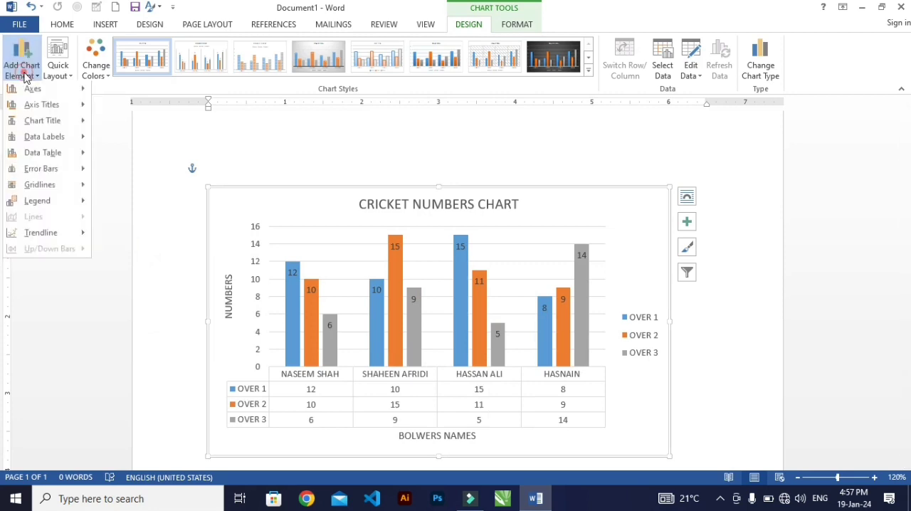
{"action": "mouse_move", "coordinate": [63, 236]}
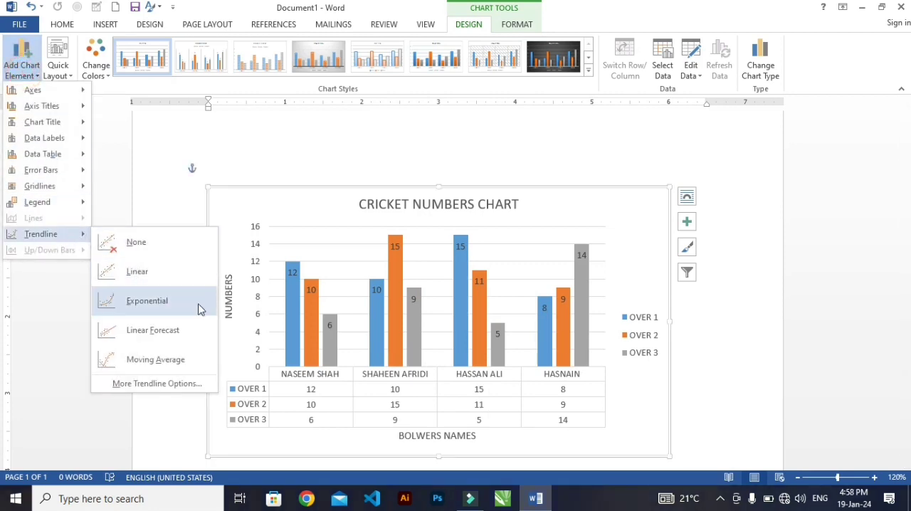
{"action": "left_click", "coordinate": [153, 330]}
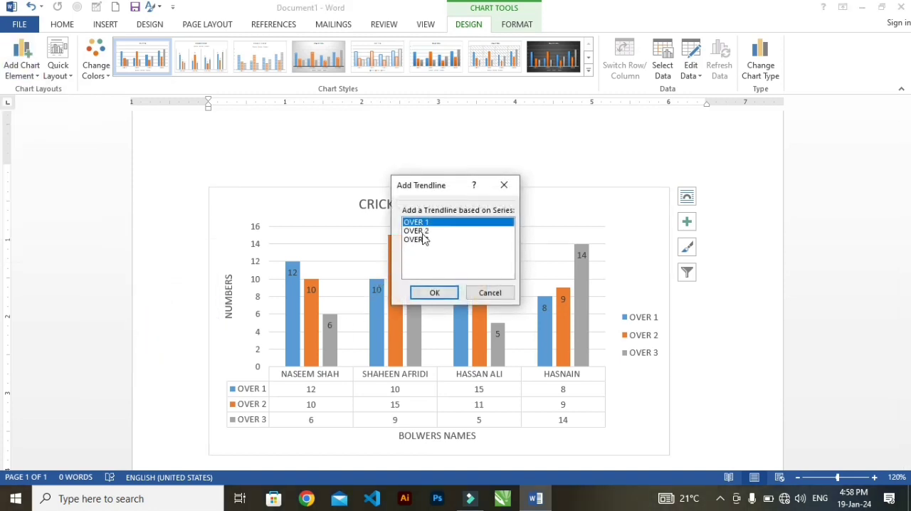
{"action": "left_click", "coordinate": [434, 292]}
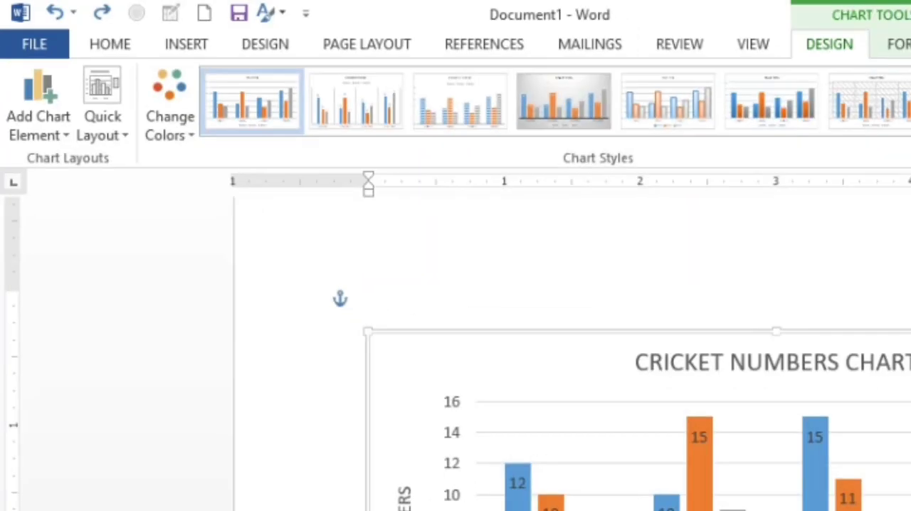
- Recolour the chart with the green, blue and yellow Colorful palette and apply the dark chart style with outlined, unfilled columns
{"action": "left_click", "coordinate": [108, 110]}
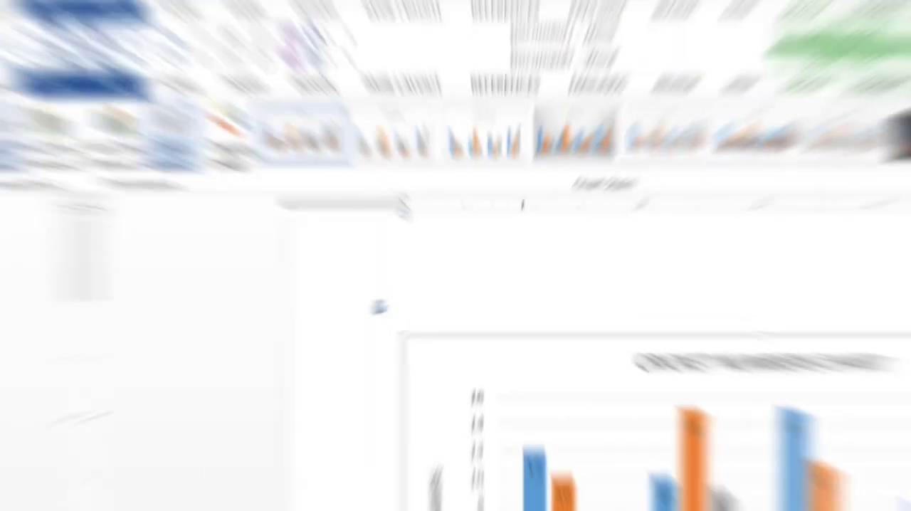
{"action": "left_click", "coordinate": [168, 126]}
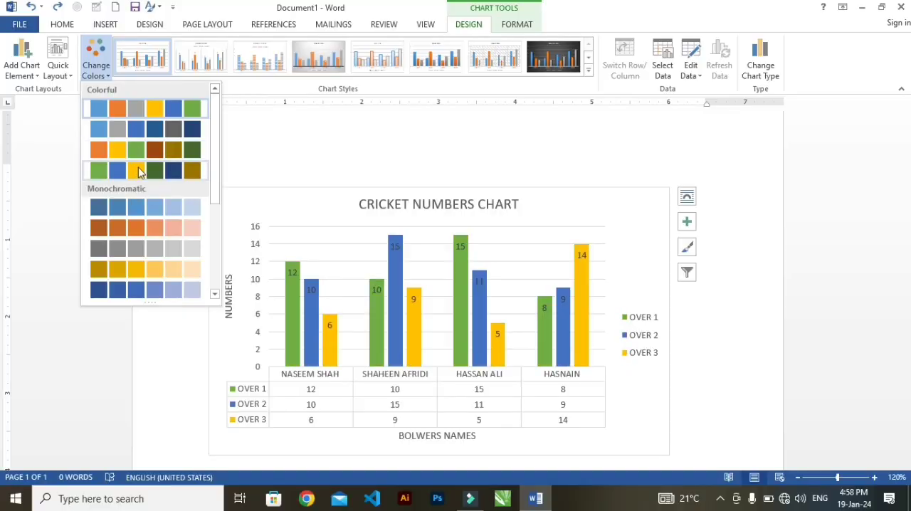
{"action": "left_click", "coordinate": [136, 171]}
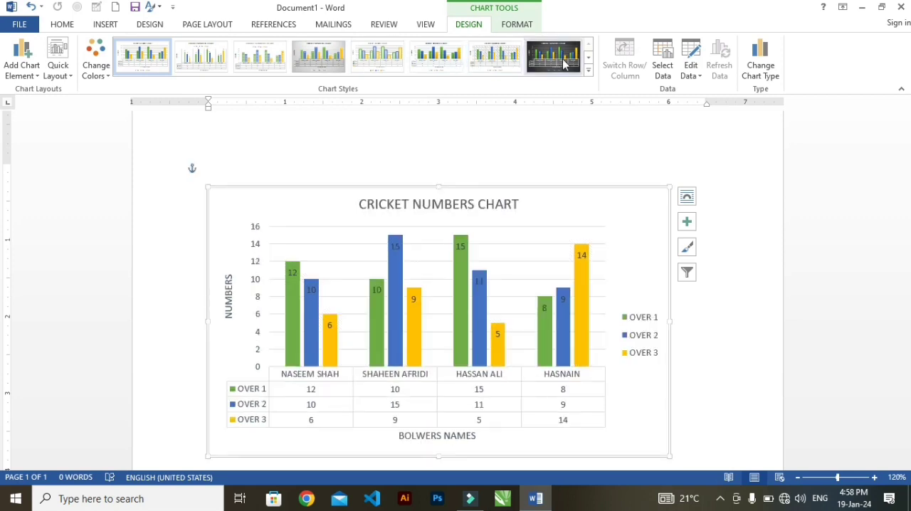
{"action": "left_click", "coordinate": [587, 70]}
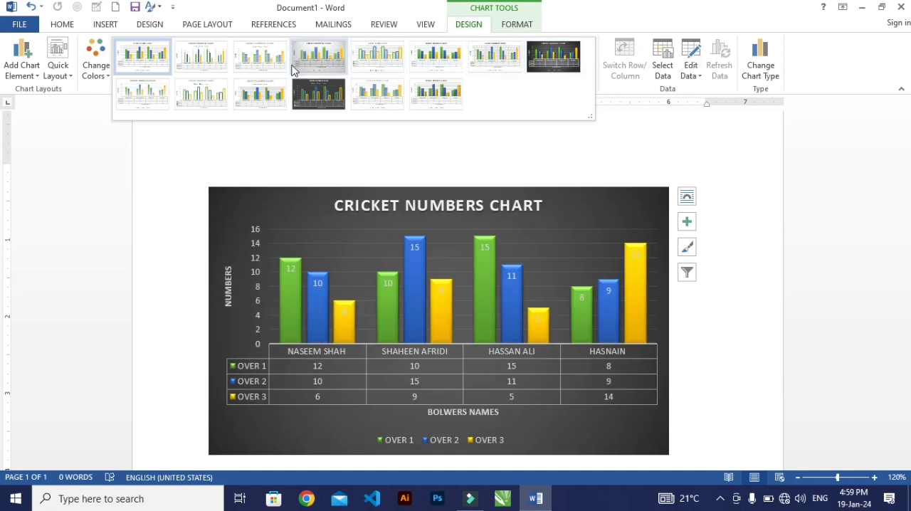
{"action": "left_click", "coordinate": [313, 92]}
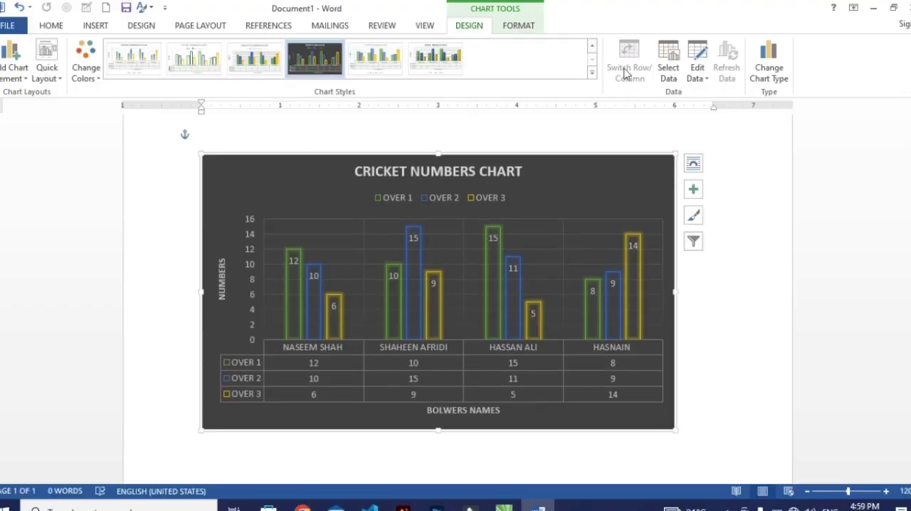
{"action": "left_click", "coordinate": [618, 72]}
{"action": "left_click", "coordinate": [590, 209]}
{"action": "left_click", "coordinate": [550, 253]}
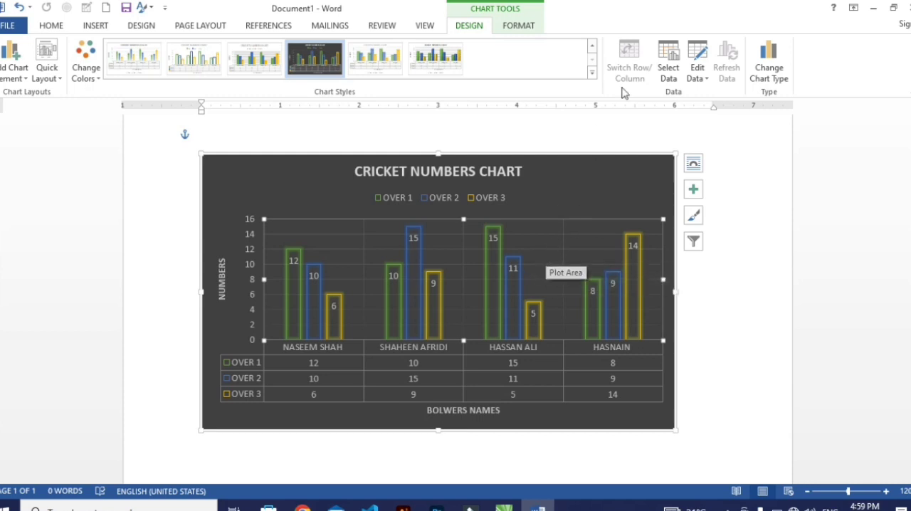
- Review the chart's data source selection and its data sheet, closing both without changes
{"action": "left_click", "coordinate": [670, 69]}
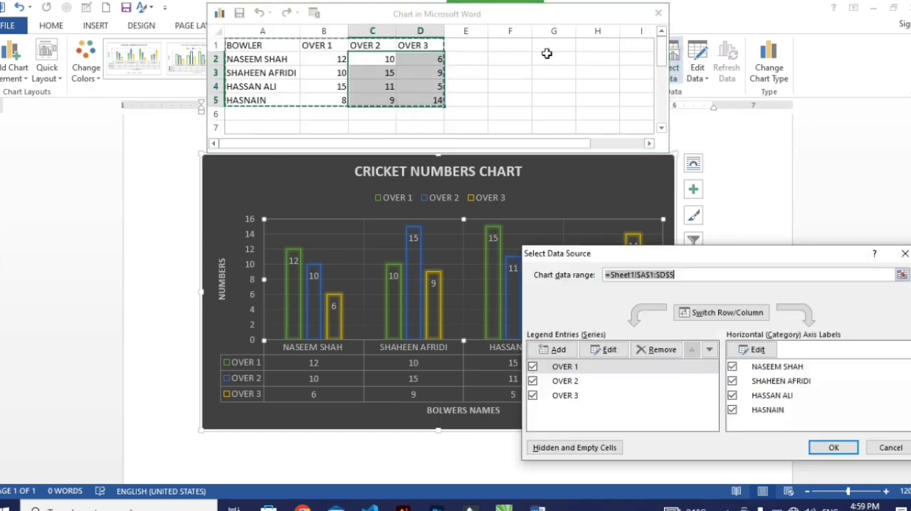
{"action": "left_click", "coordinate": [905, 252]}
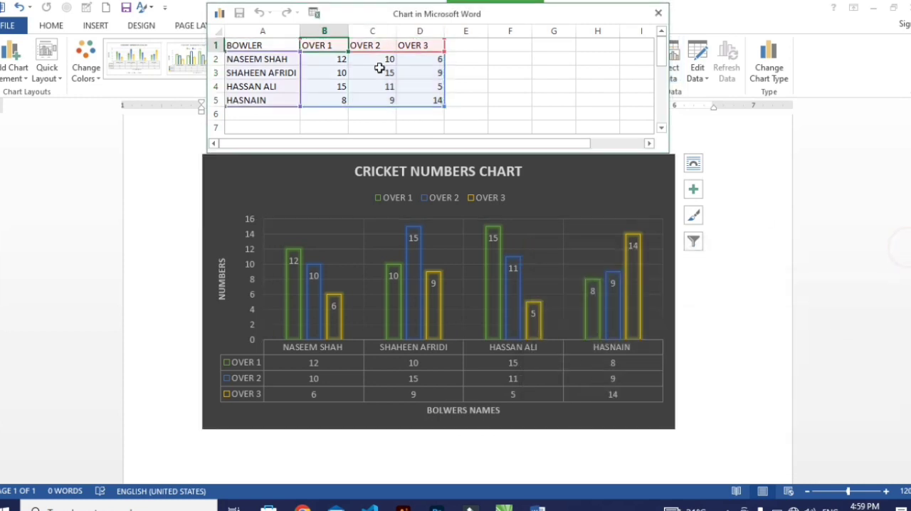
{"action": "left_click", "coordinate": [272, 113]}
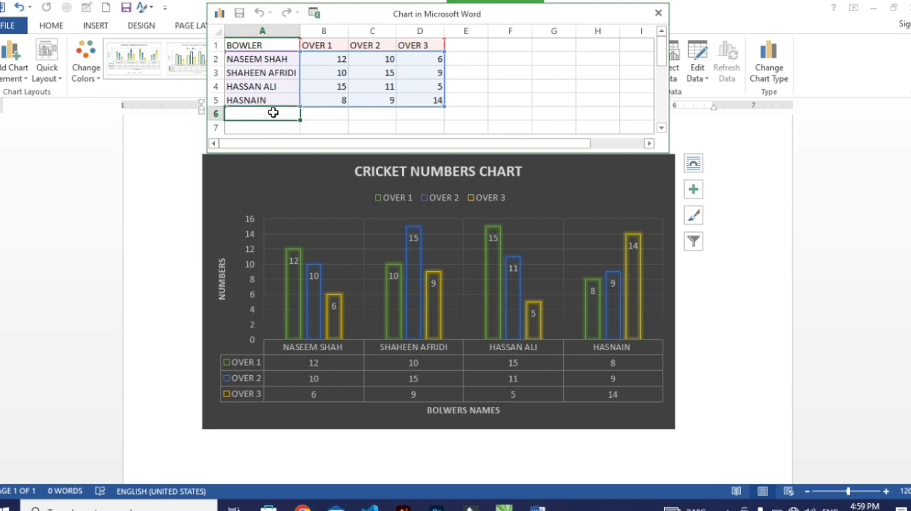
{"action": "left_click", "coordinate": [659, 12]}
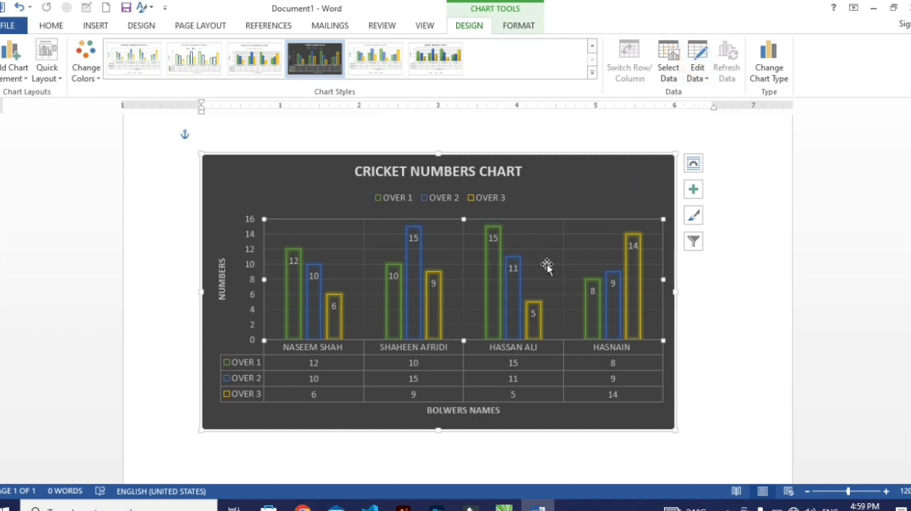
- Add AFRIDI as a new bowler in cell A6 of the chart's data sheet
{"action": "left_click", "coordinate": [256, 115]}
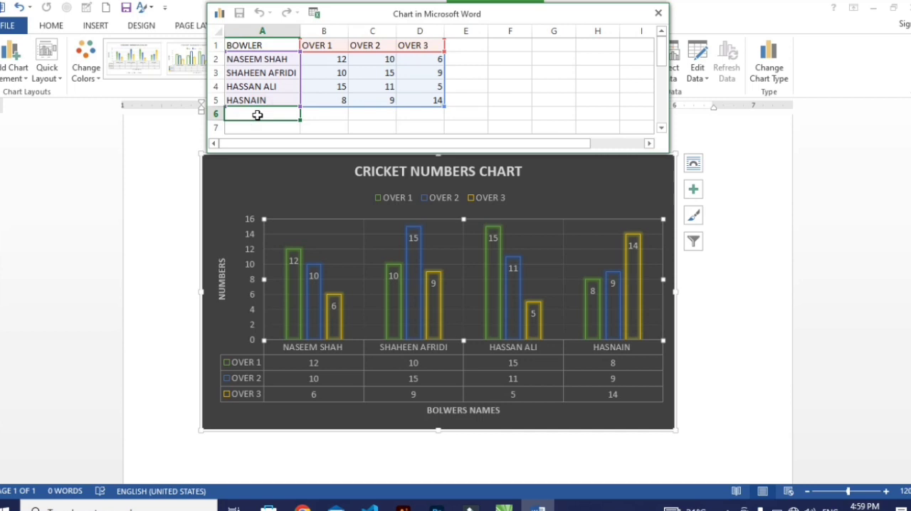
{"action": "type", "text": "A"}
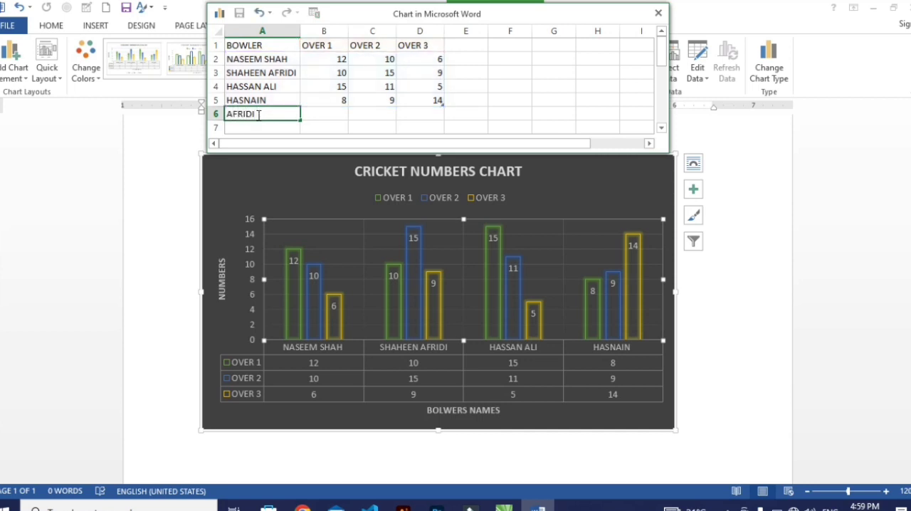
{"action": "type", "text": "FRIDI"}
{"action": "key", "text": "Return"}
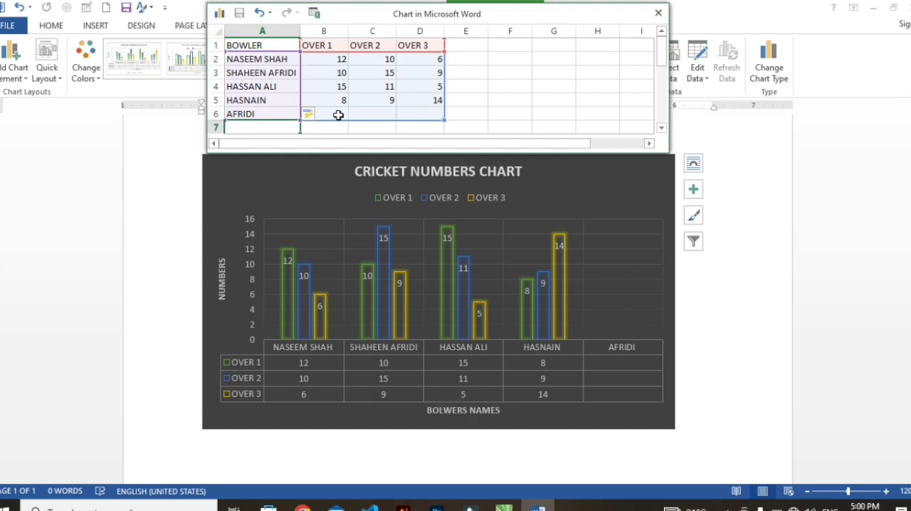
- Enter AFRIDI's scores as 15 for OVER 1, 10 for OVER 2 and 8 for OVER 3, and close the data sheet
{"action": "left_click_drag", "start_coordinate": [338, 115], "coordinate": [417, 114]}
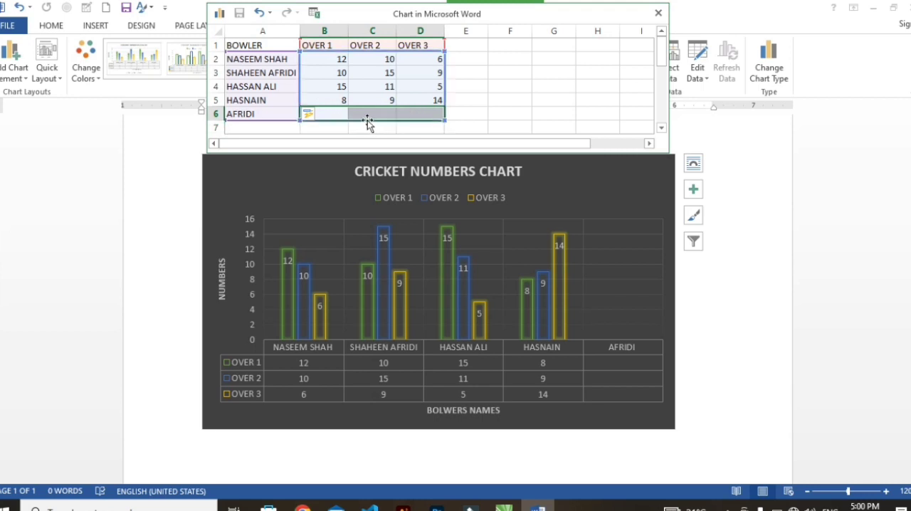
{"action": "type", "text": "1"}
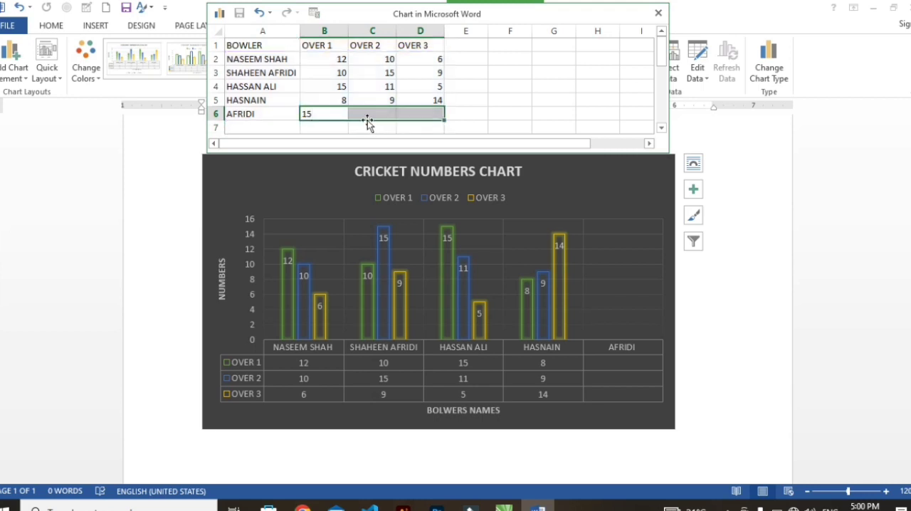
{"action": "type", "text": "5"}
{"action": "key", "text": "Tab"}
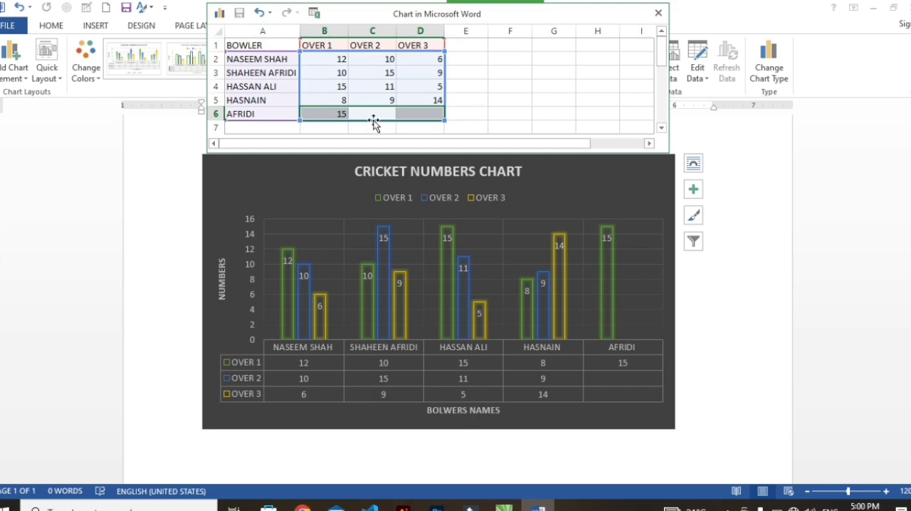
{"action": "type", "text": "10"}
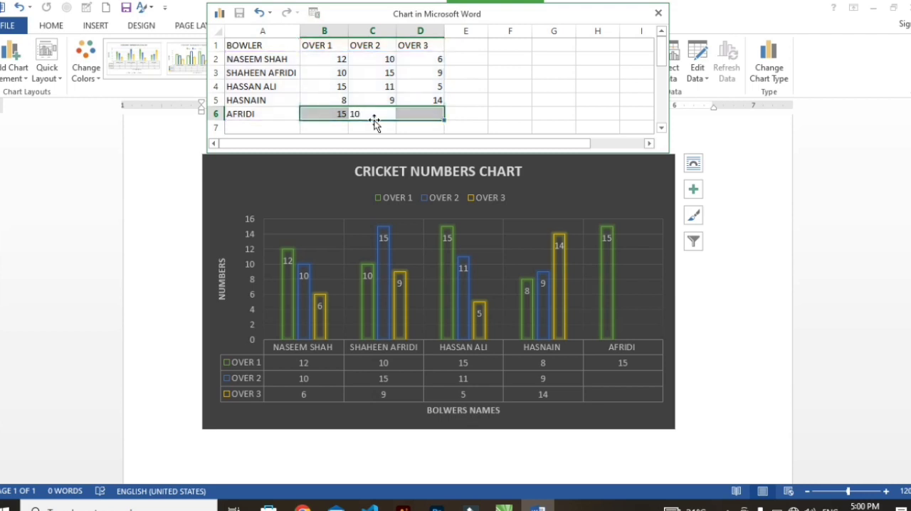
{"action": "key", "text": "Tab"}
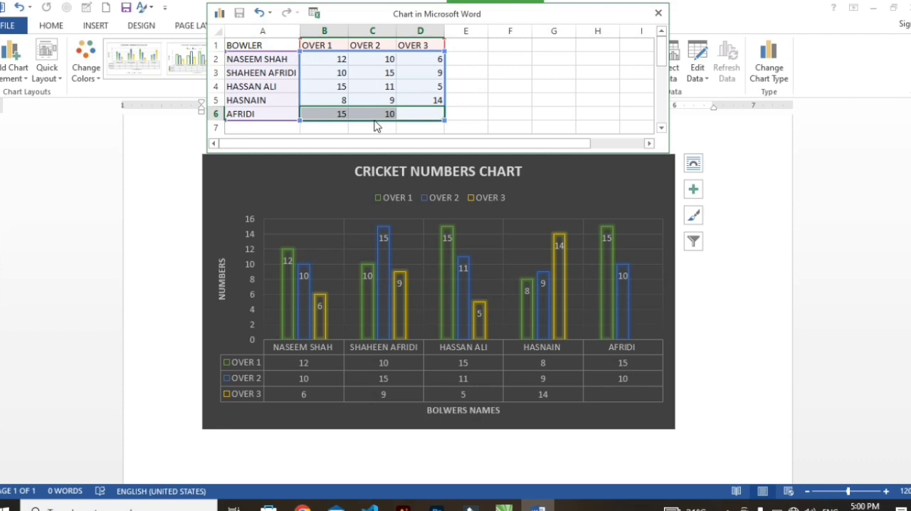
{"action": "type", "text": "8"}
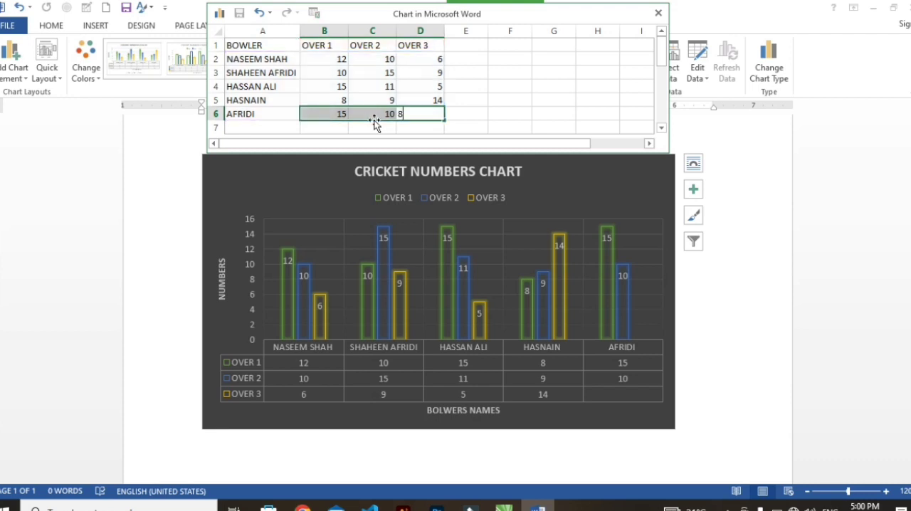
{"action": "key", "text": "Tab"}
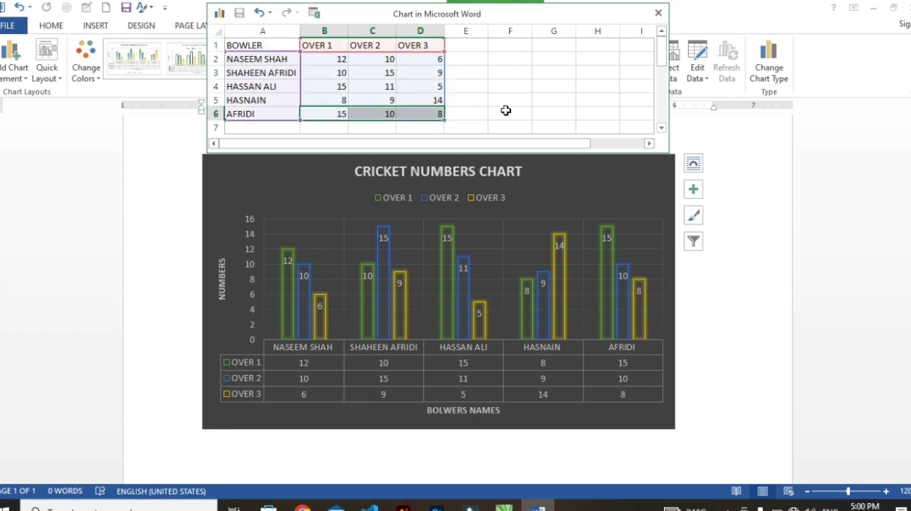
{"action": "left_click", "coordinate": [507, 112]}
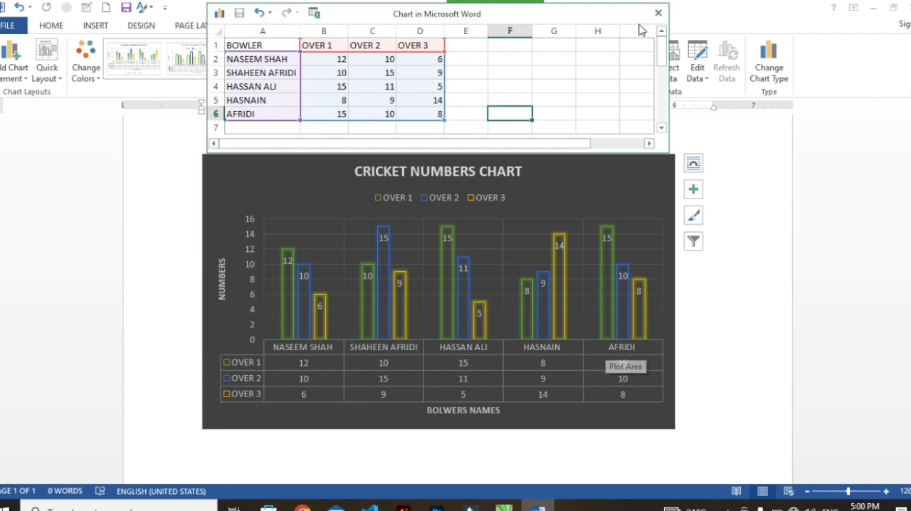
{"action": "left_click", "coordinate": [659, 13]}
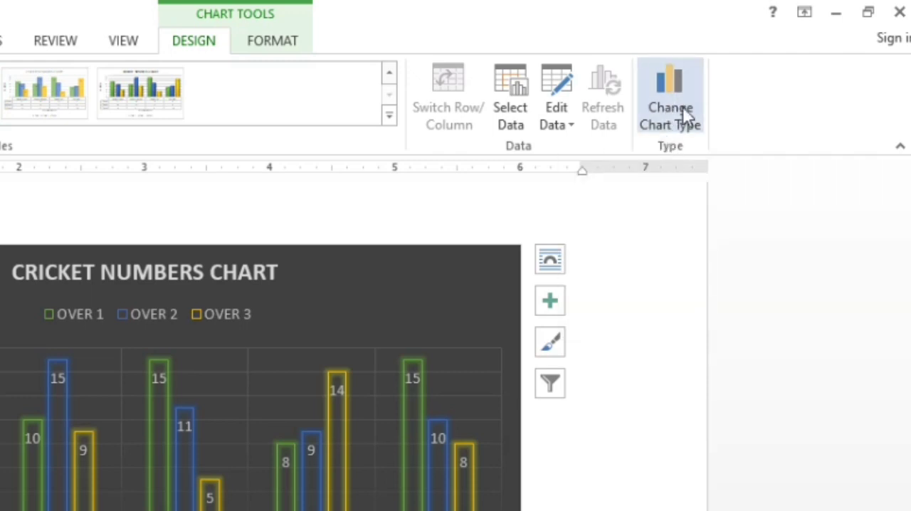
- Start changing the chart type and preview the 3-D 100% Stacked Column and 3-D Column variants
{"action": "left_click", "coordinate": [685, 114]}
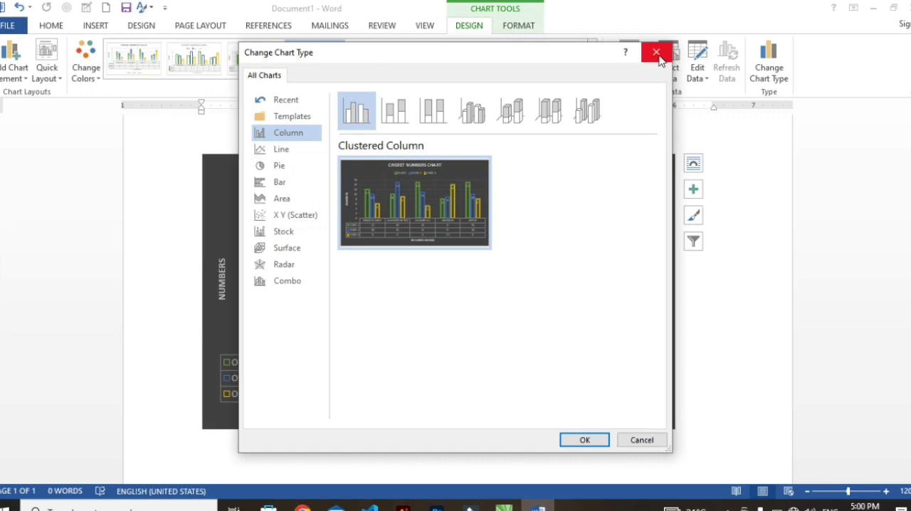
{"action": "left_click", "coordinate": [280, 149]}
{"action": "left_click", "coordinate": [291, 132]}
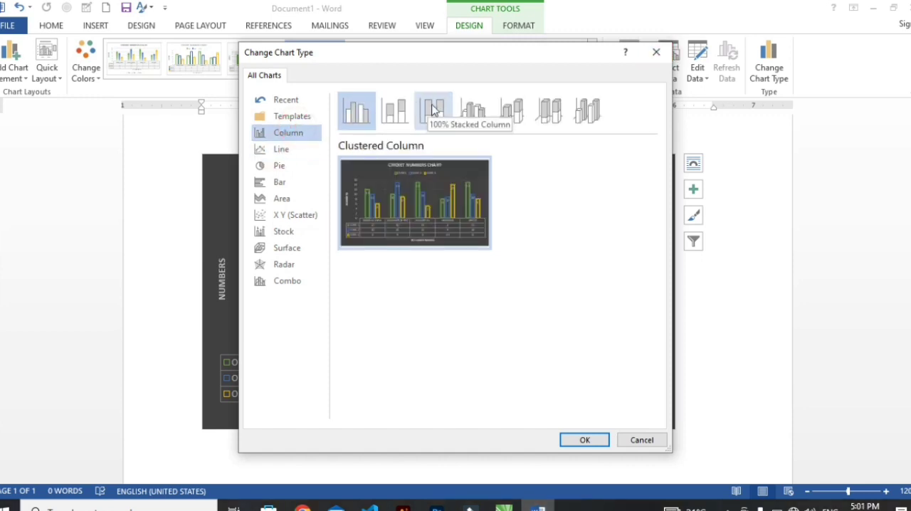
{"action": "left_click", "coordinate": [556, 109]}
{"action": "mouse_move", "coordinate": [457, 190]}
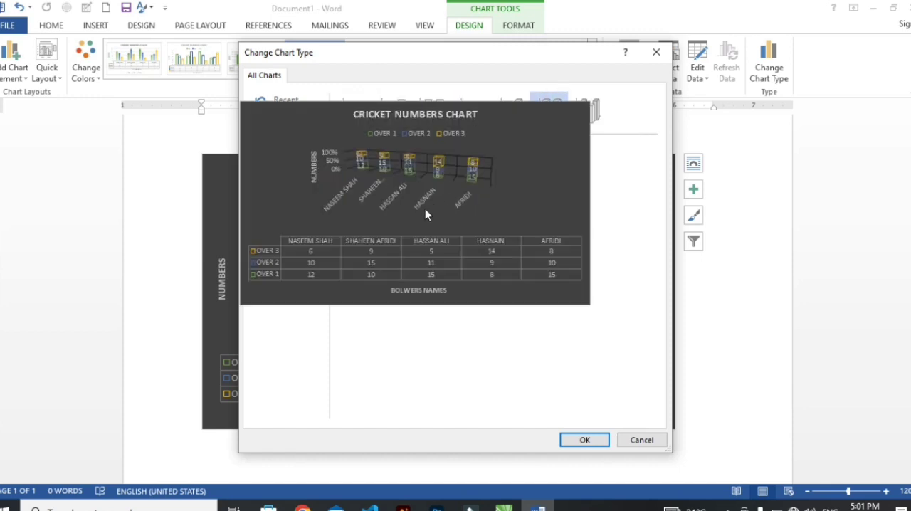
{"action": "left_click", "coordinate": [588, 108]}
{"action": "mouse_move", "coordinate": [396, 206]}
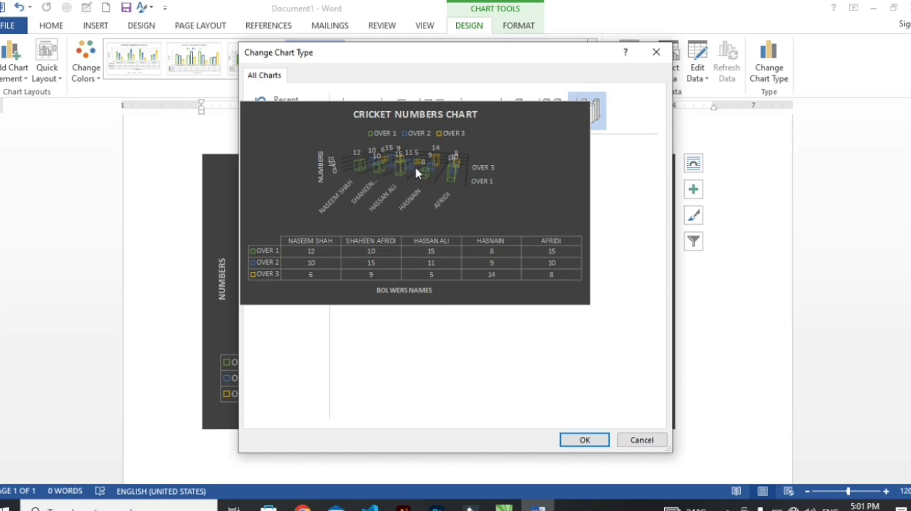
- Preview the chart as stacked and 100% stacked lines, lines with markers, stacked lines with markers and a 3-D line
{"action": "left_click", "coordinate": [281, 149]}
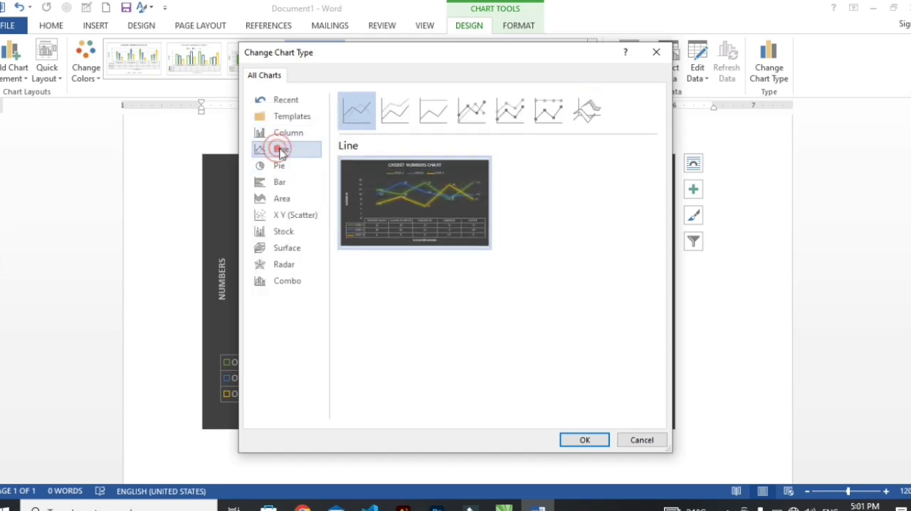
{"action": "left_click", "coordinate": [413, 110]}
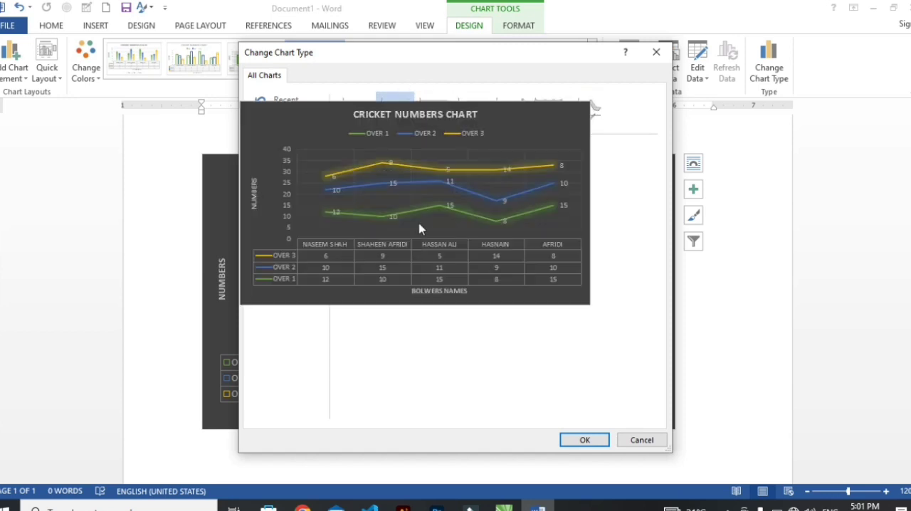
{"action": "left_click", "coordinate": [433, 120]}
{"action": "mouse_move", "coordinate": [437, 198]}
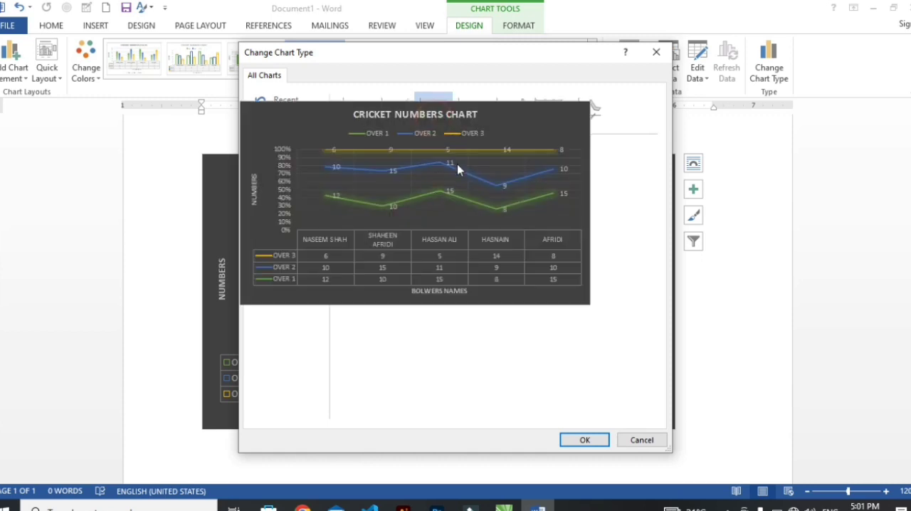
{"action": "left_click", "coordinate": [474, 108]}
{"action": "mouse_move", "coordinate": [455, 219]}
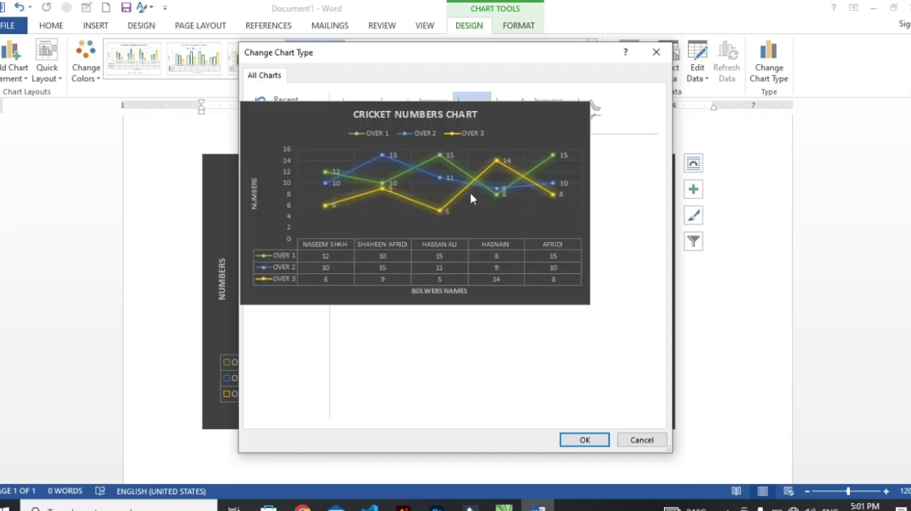
{"action": "left_click", "coordinate": [511, 110]}
{"action": "left_click", "coordinate": [587, 111]}
{"action": "mouse_move", "coordinate": [421, 242]}
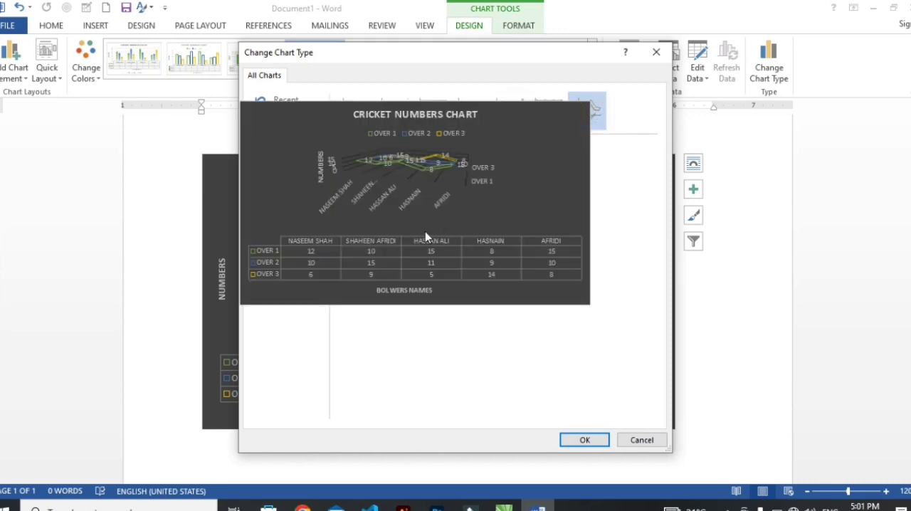
- Preview the chart as the 3-D Pie, Pie of Pie, Bar of Pie and Doughnut variants
{"action": "left_click", "coordinate": [279, 165]}
{"action": "left_click", "coordinate": [397, 109]}
{"action": "left_click", "coordinate": [440, 119]}
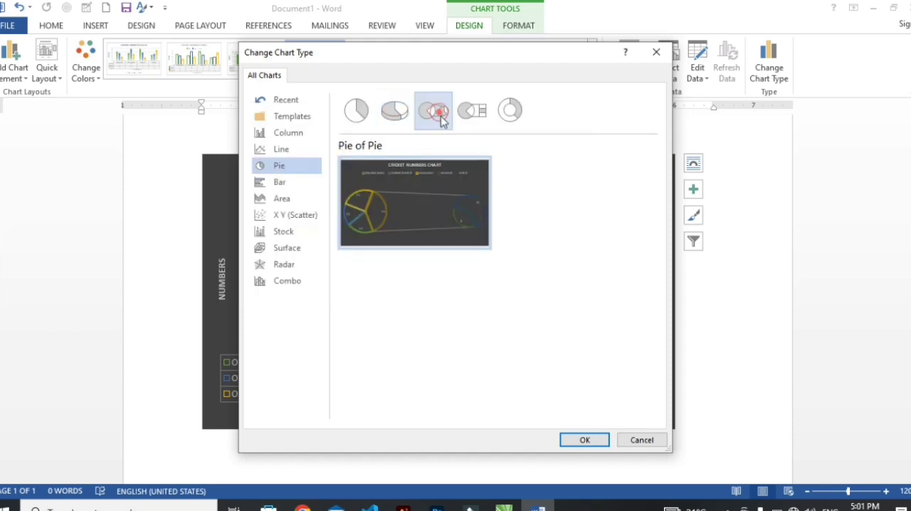
{"action": "mouse_move", "coordinate": [436, 204]}
{"action": "left_click", "coordinate": [472, 110]}
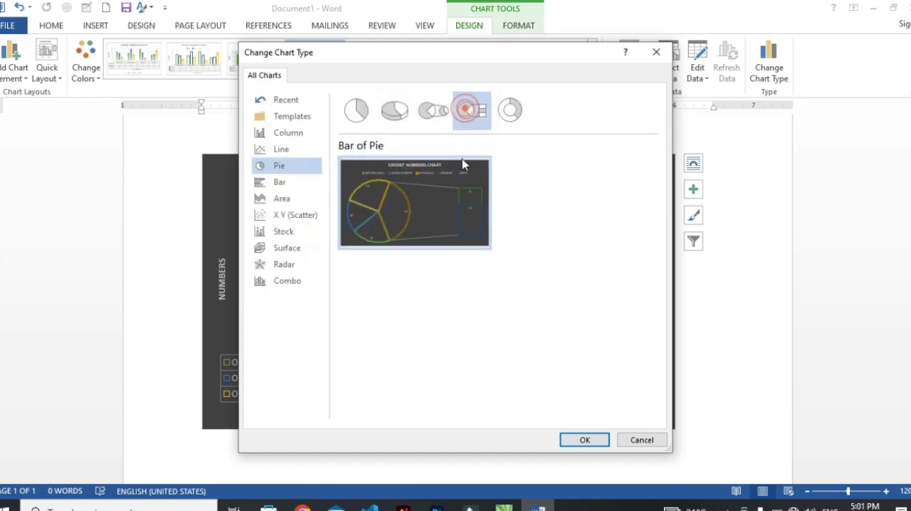
{"action": "left_click", "coordinate": [514, 112]}
{"action": "mouse_move", "coordinate": [443, 229]}
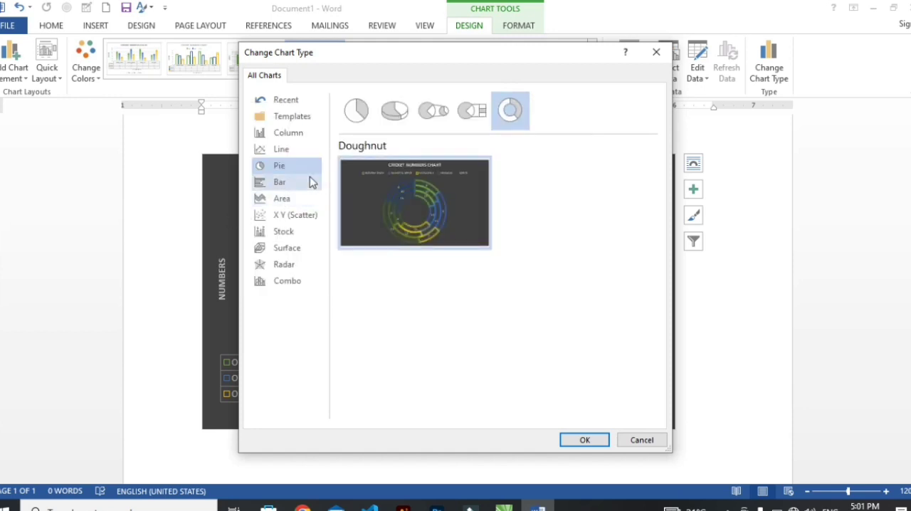
- Preview the chart as the 3-D Clustered, 3-D Stacked and 3-D 100% Stacked Bar variants
{"action": "left_click", "coordinate": [308, 181]}
{"action": "left_click", "coordinate": [470, 112]}
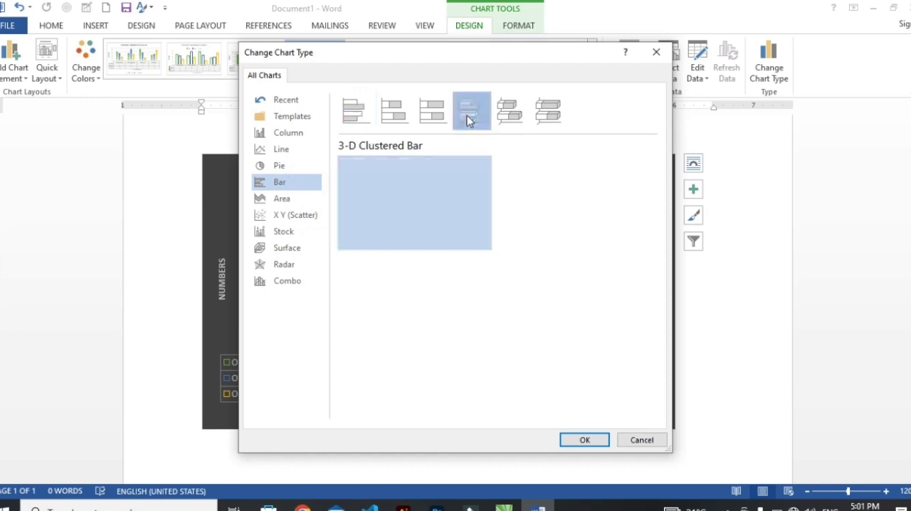
{"action": "left_click", "coordinate": [509, 110]}
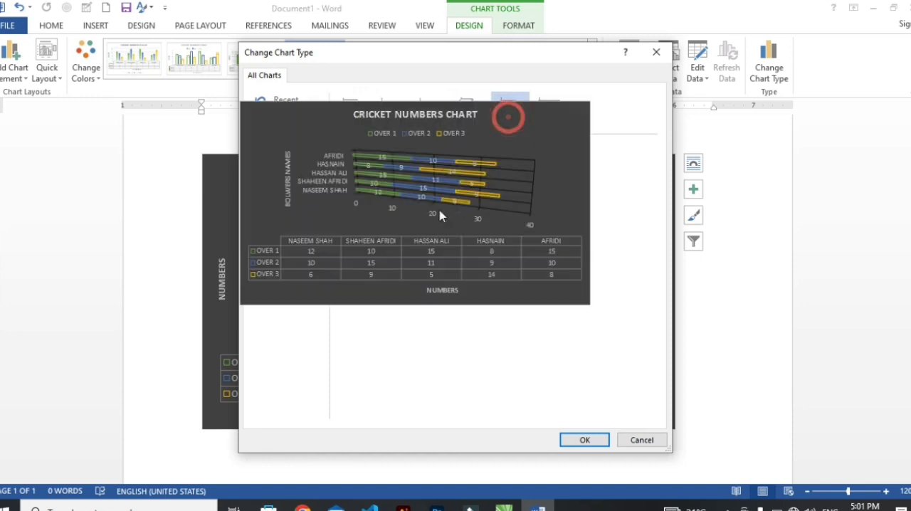
{"action": "left_click", "coordinate": [551, 117]}
{"action": "mouse_move", "coordinate": [434, 230]}
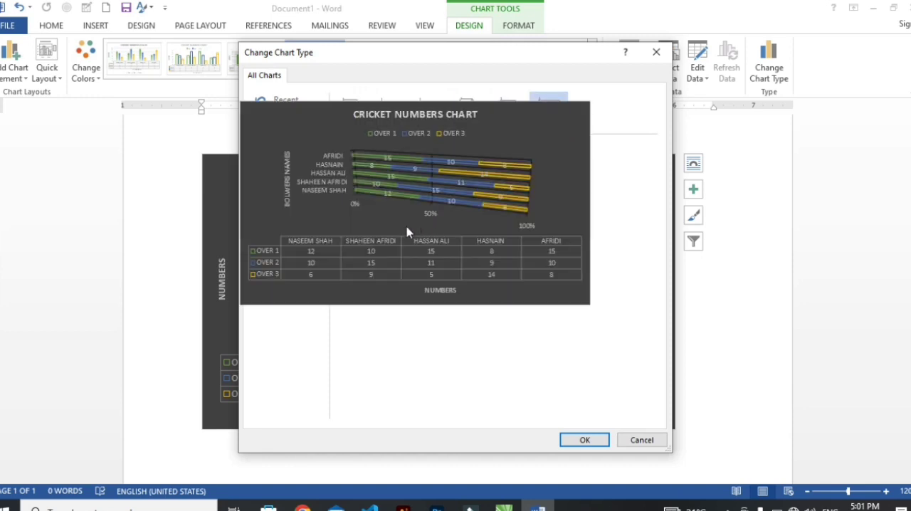
- Preview the 100% Stacked, 3-D Stacked and 3-D 100% Stacked Area variants and the Clustered Column - Line combo chart
{"action": "left_click", "coordinate": [296, 213]}
{"action": "left_click", "coordinate": [293, 194]}
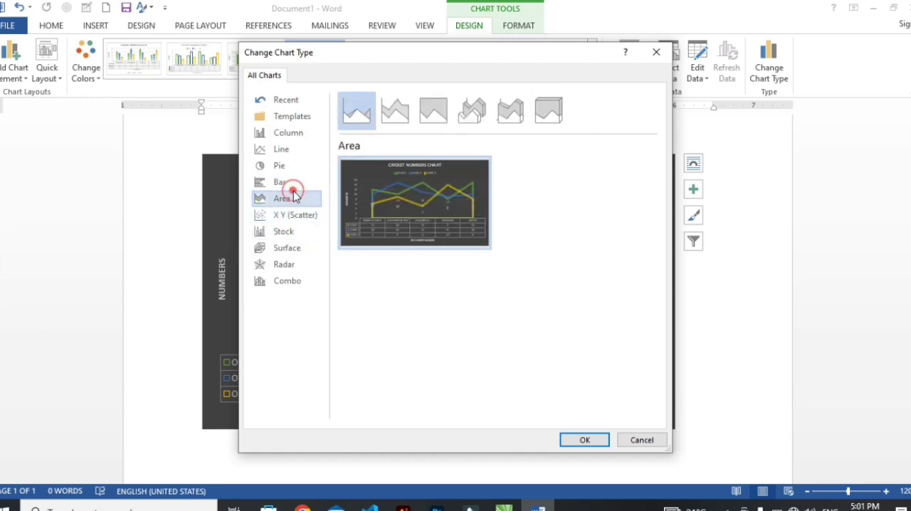
{"action": "left_click", "coordinate": [430, 123]}
{"action": "left_click", "coordinate": [509, 112]}
{"action": "mouse_move", "coordinate": [441, 206]}
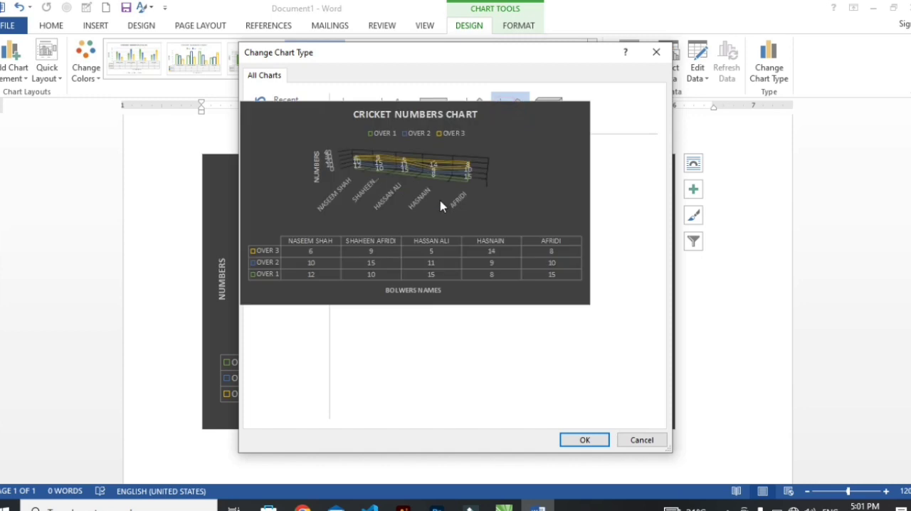
{"action": "left_click", "coordinate": [549, 112]}
{"action": "mouse_move", "coordinate": [420, 217]}
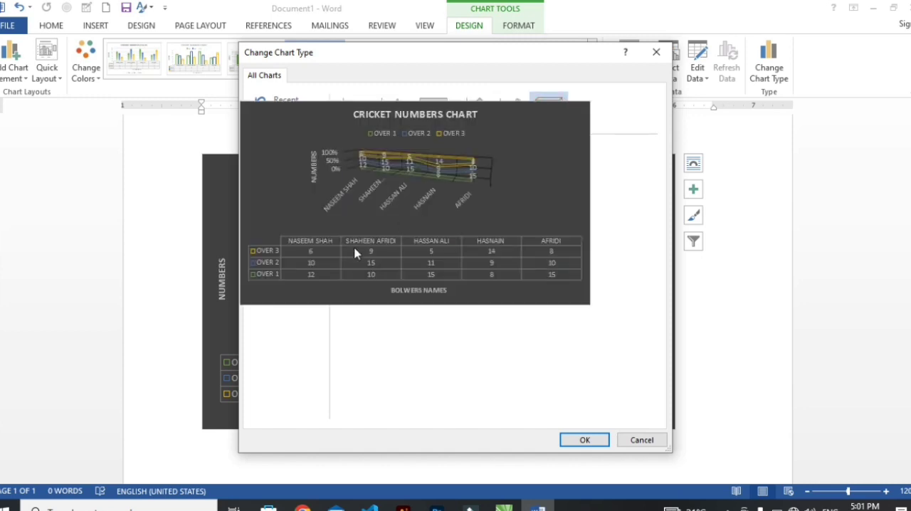
{"action": "left_click", "coordinate": [299, 281]}
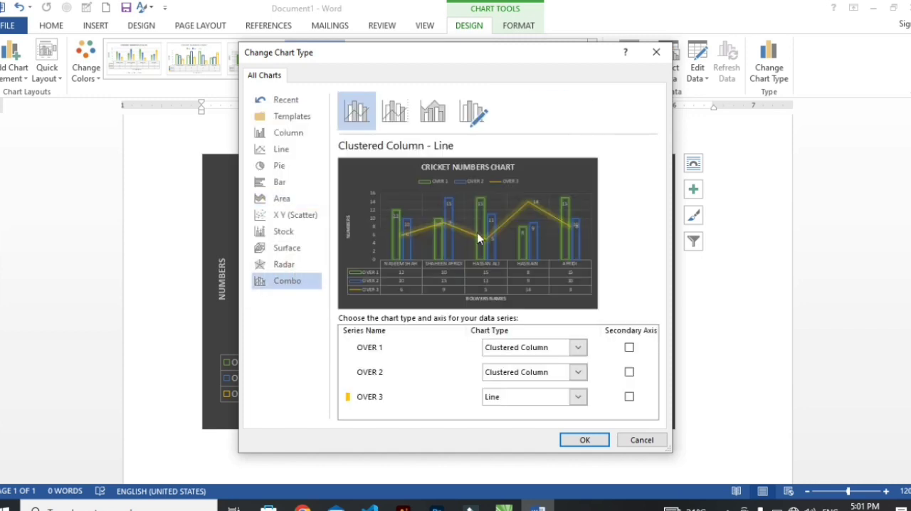
- Preview the chart as the Radar, Surface, Stock, X Y (Scatter) and Area types
{"action": "left_click", "coordinate": [281, 264]}
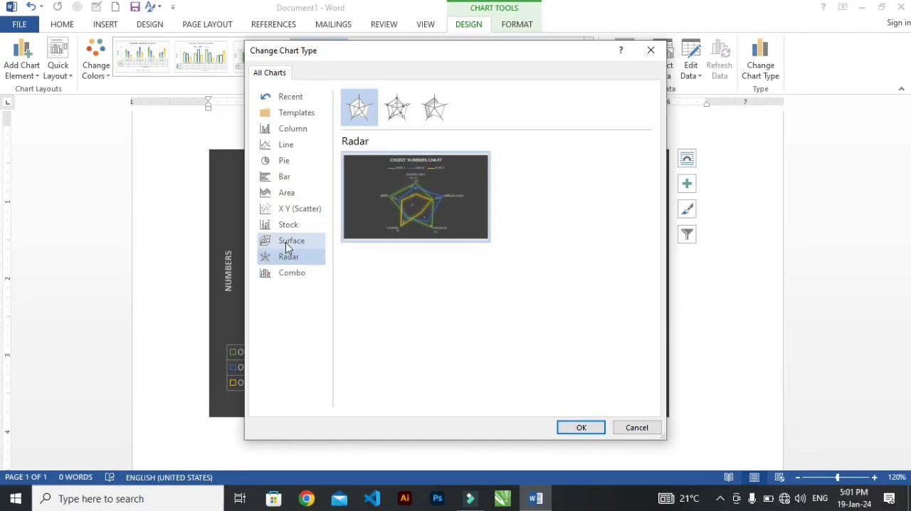
{"action": "left_click", "coordinate": [288, 246]}
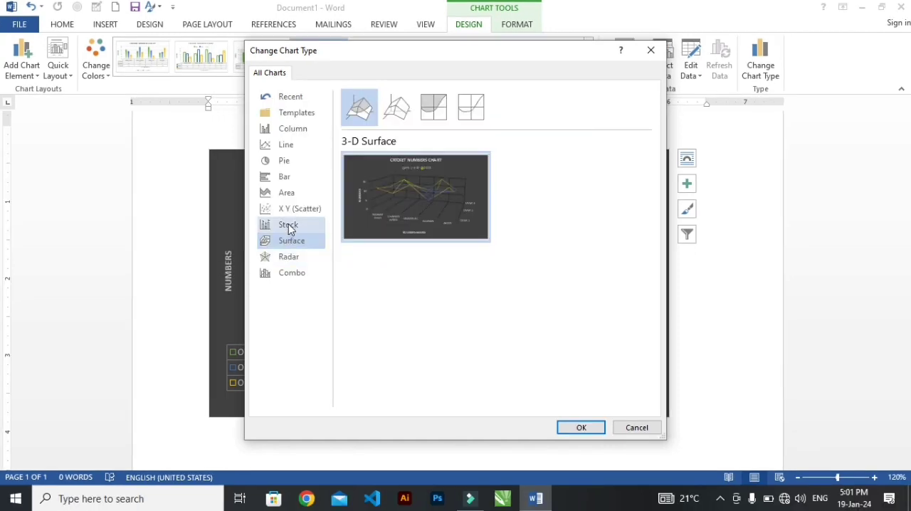
{"action": "left_click", "coordinate": [288, 226]}
{"action": "left_click", "coordinate": [292, 209]}
{"action": "mouse_move", "coordinate": [422, 200]}
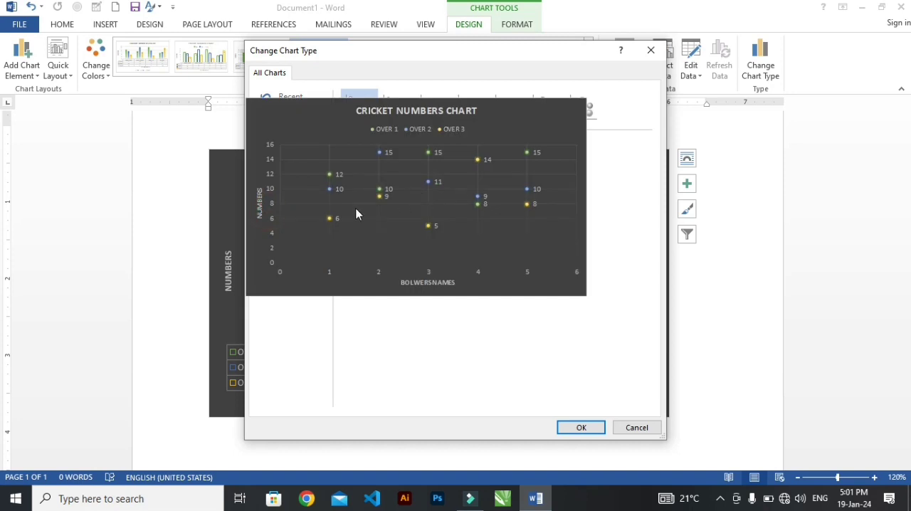
{"action": "left_click", "coordinate": [289, 194]}
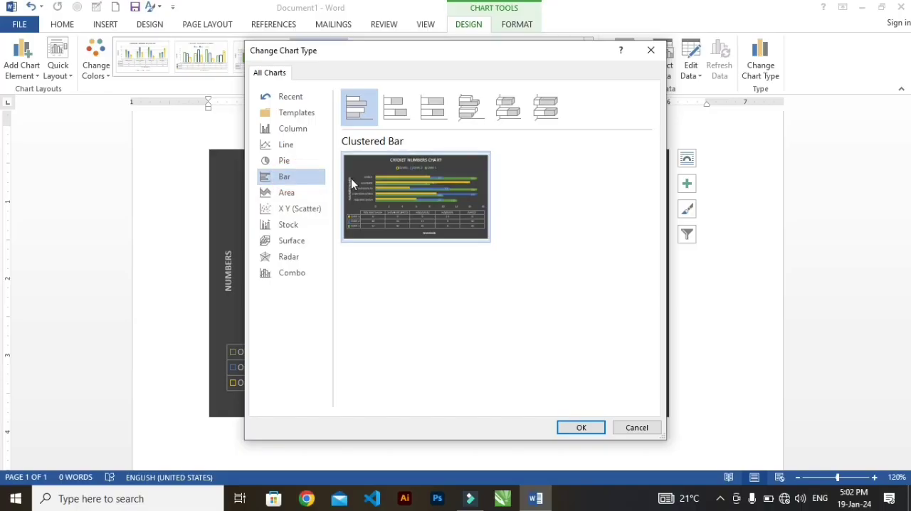
{"action": "mouse_move", "coordinate": [408, 184]}
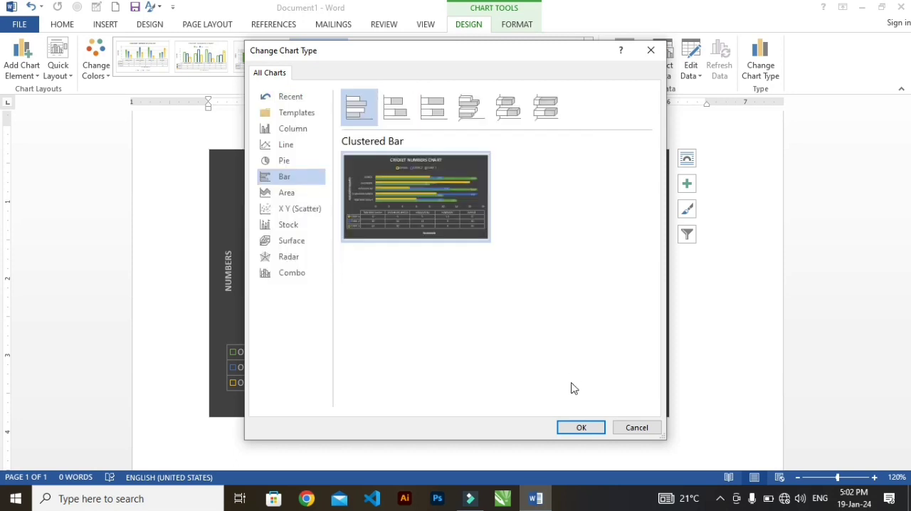
- Preview the 3-D Clustered and 3-D Stacked Column variants, and apply Clustered Column as the chart type
{"action": "left_click", "coordinate": [289, 128]}
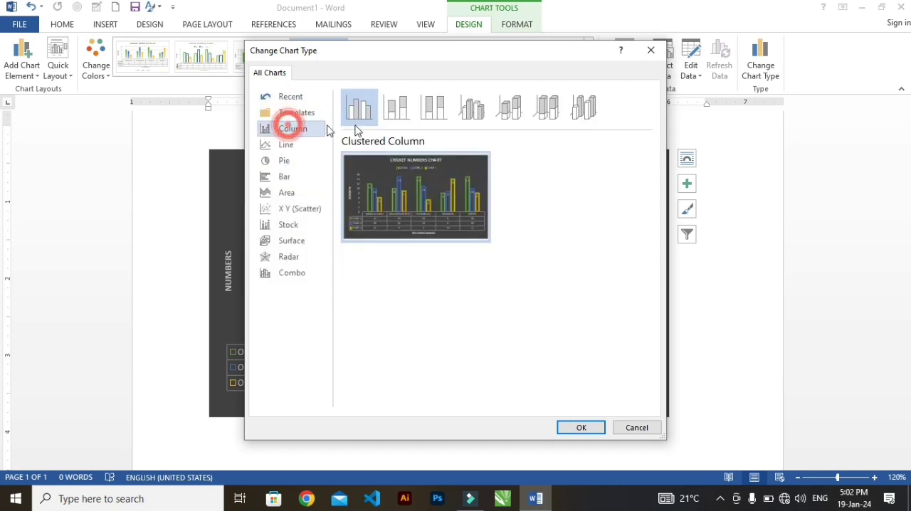
{"action": "left_click", "coordinate": [473, 118]}
{"action": "left_click", "coordinate": [512, 118]}
{"action": "left_click", "coordinate": [375, 113]}
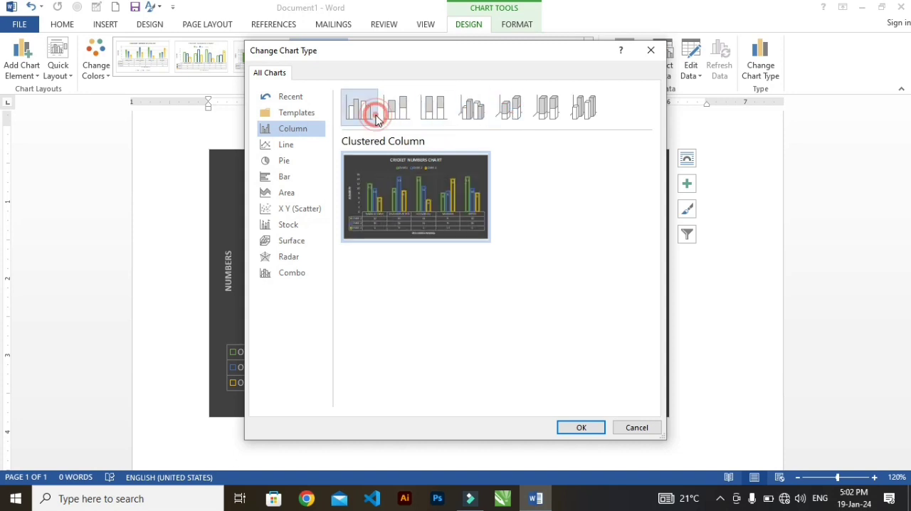
{"action": "left_click", "coordinate": [581, 427]}
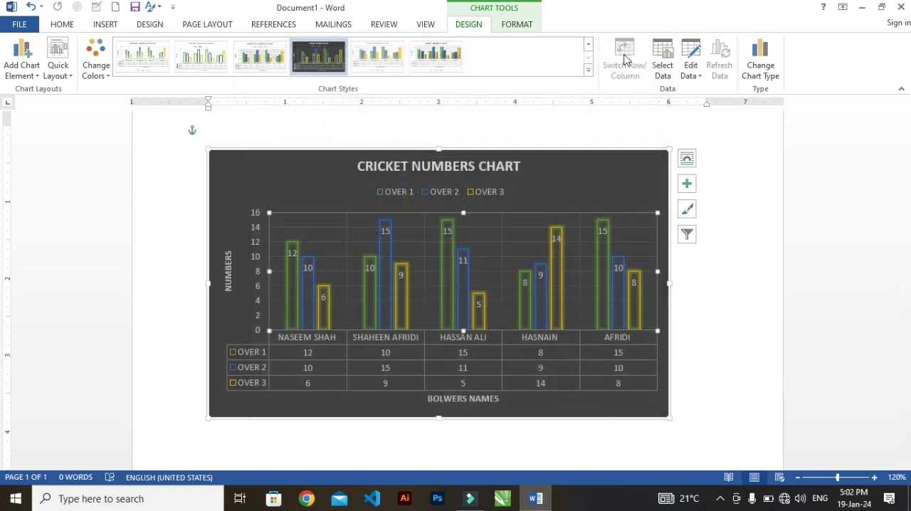